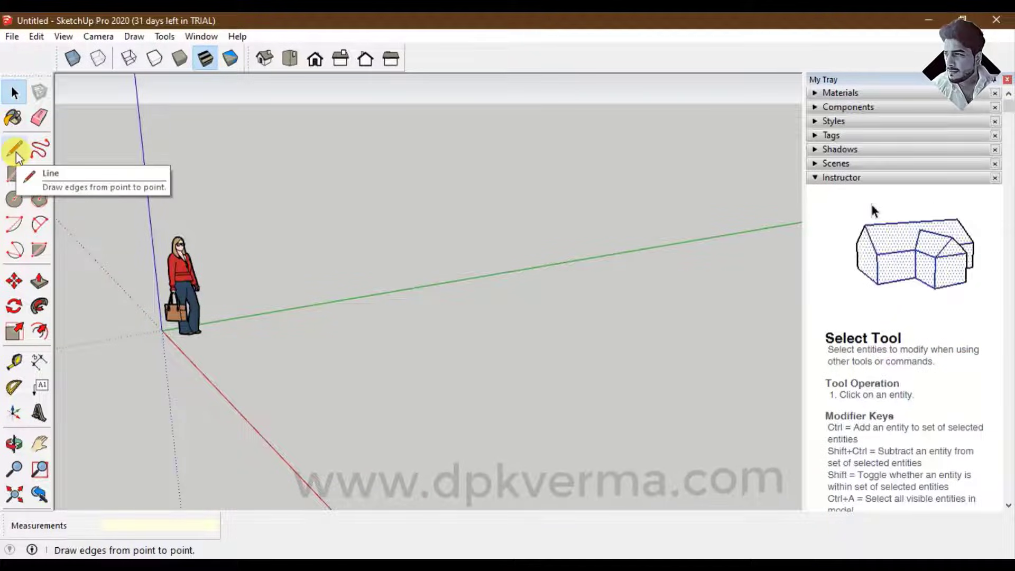
Zoom out and tilt the view to show the horizon, then pick the Line tool
scroll(421, 356, "down", 2)
mouse_move(421, 356)
middle_mouse_down()
mouse_move(444, 373)
mouse_move(314, 276)
mouse_move(465, 344)
mouse_move(389, 330)
middle_mouse_up()
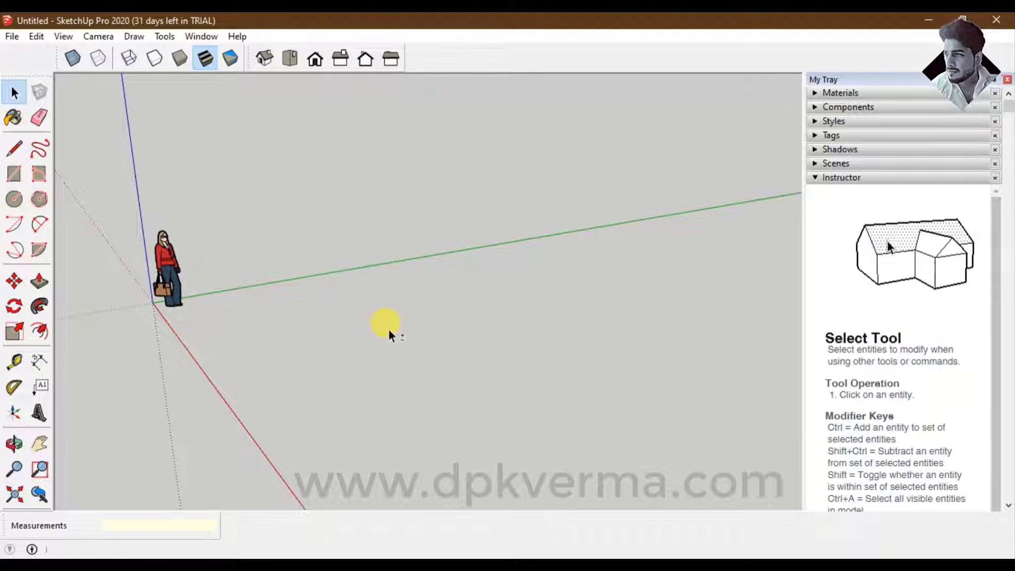
left_click(15, 148)
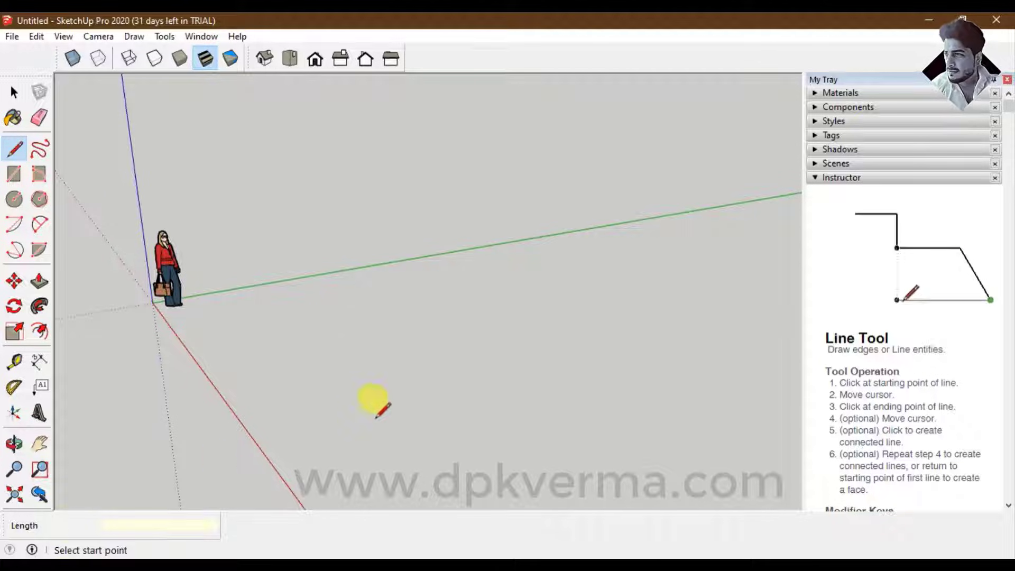
Start the first ground edge, undoing two mis-drawn attempts
left_click(294, 348)
type("20")
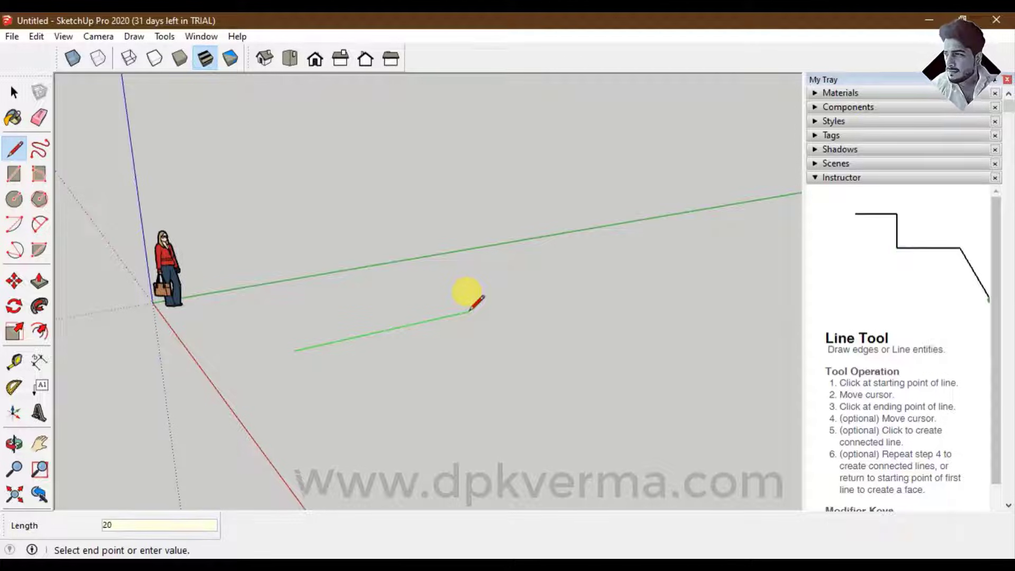
key("Return")
scroll(338, 337, "up", 2)
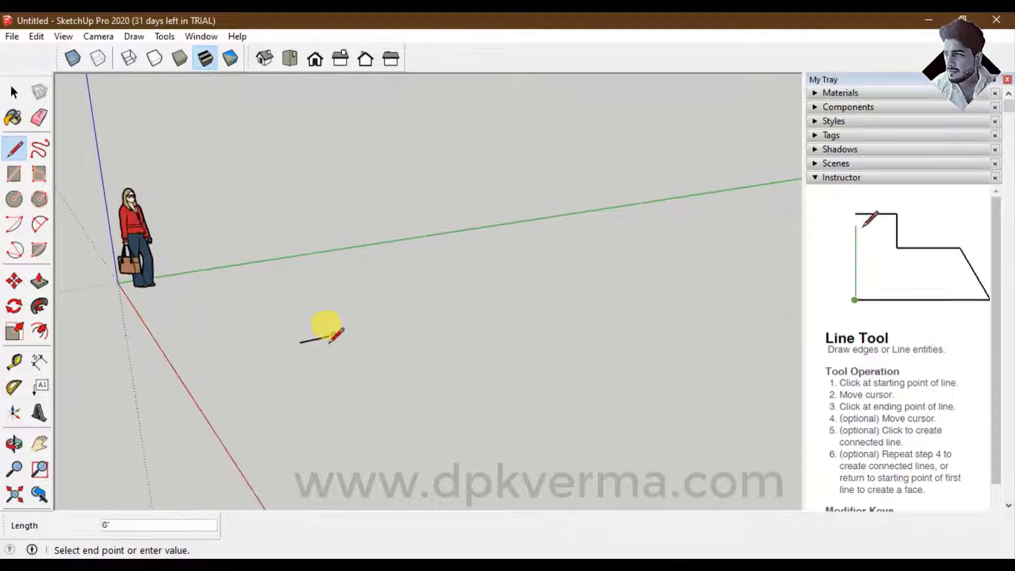
scroll(330, 341, "up", 3)
scroll(340, 338, "down", 1)
scroll(343, 341, "down", 2)
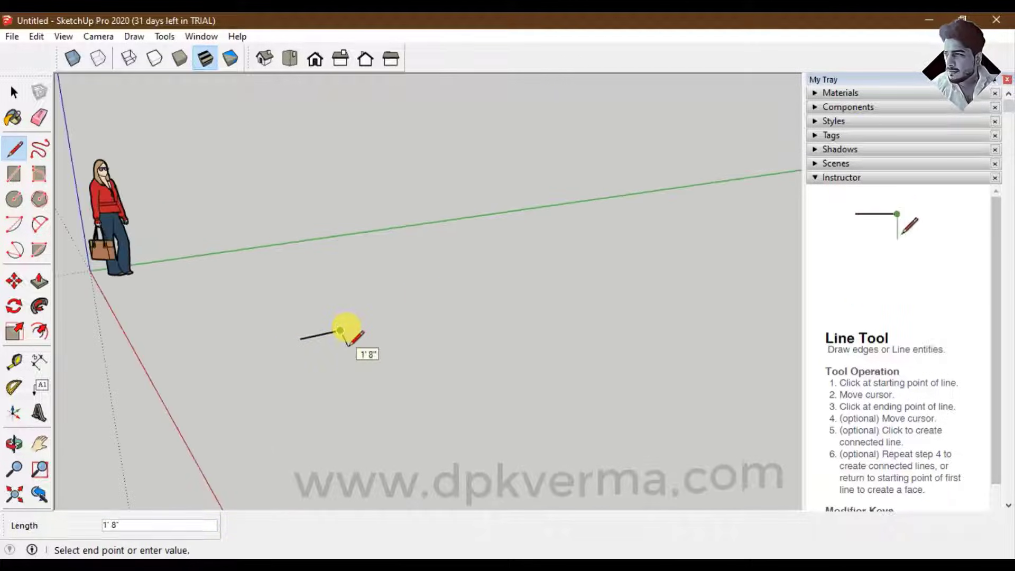
key("ctrl+z")
left_click(240, 349)
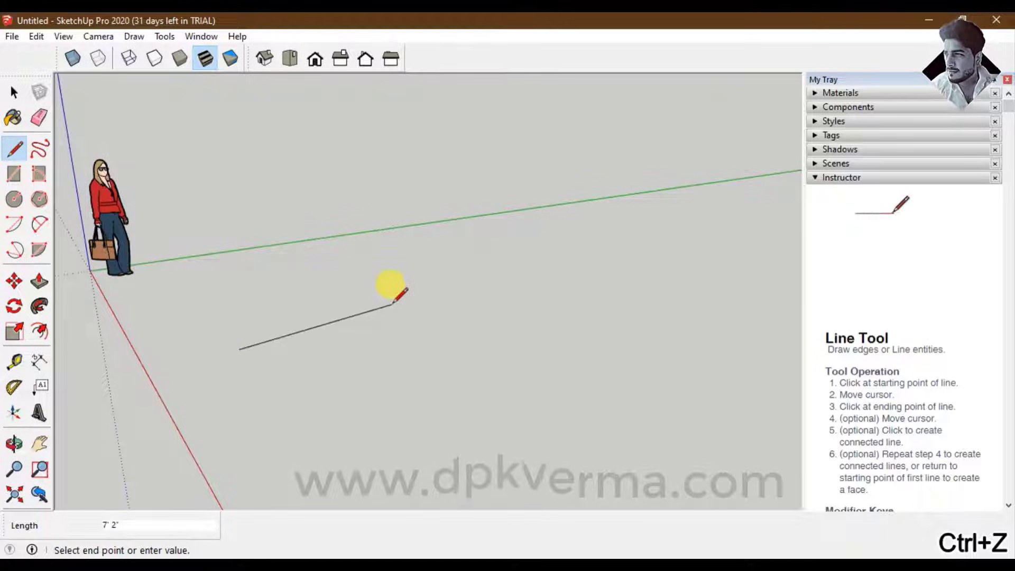
type("200")
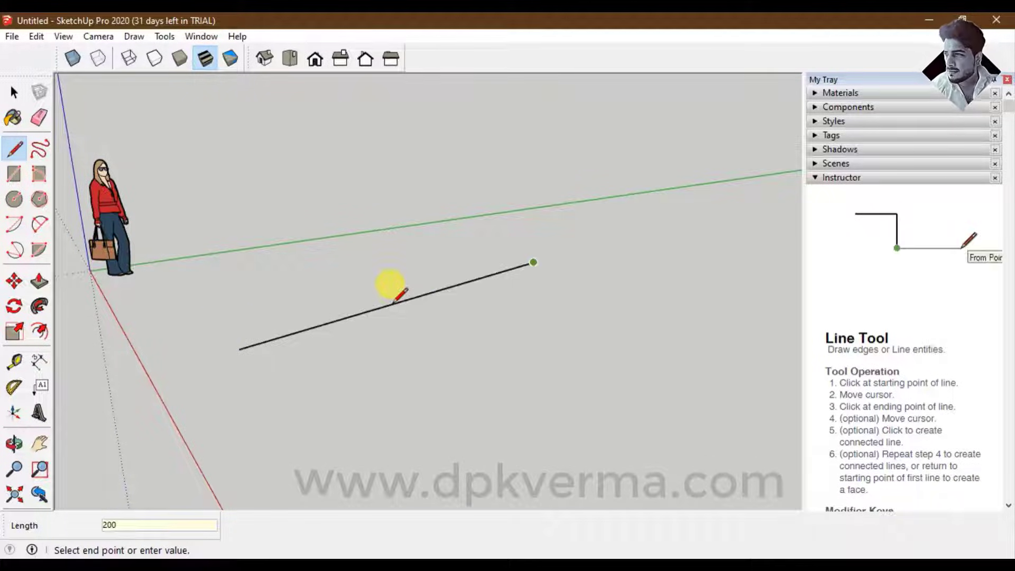
key("ctrl+z")
Draw 200-long edges along the axes and close them into a rectangular face
left_click(224, 324)
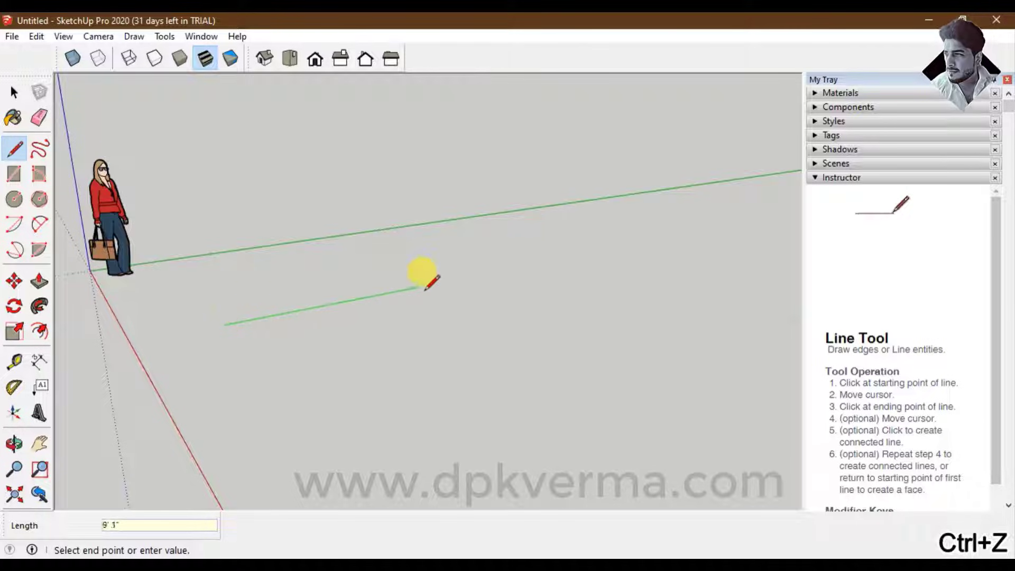
type("20")
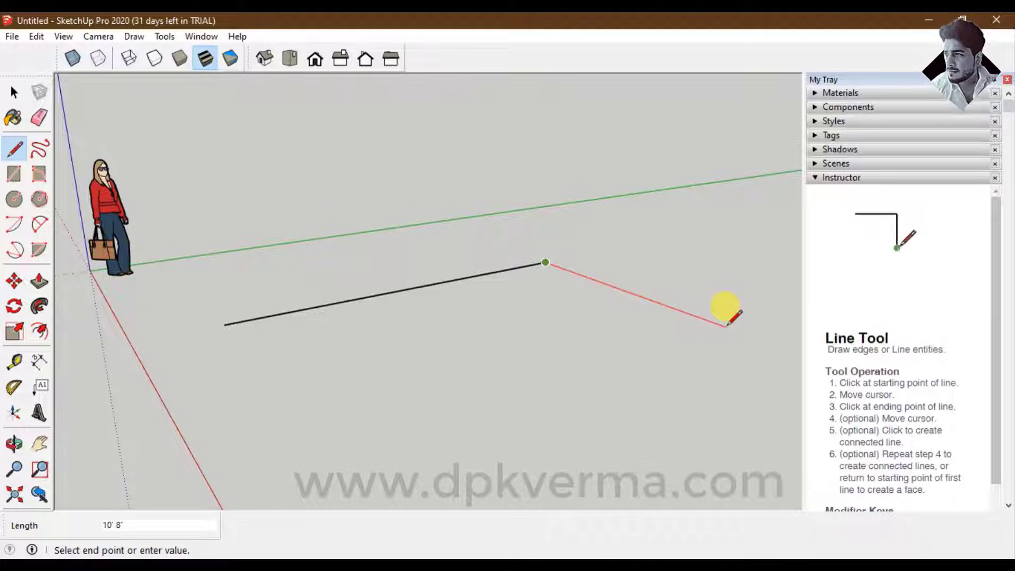
scroll(727, 323, "down", 2)
middle_click_drag(724, 323, 587, 352)
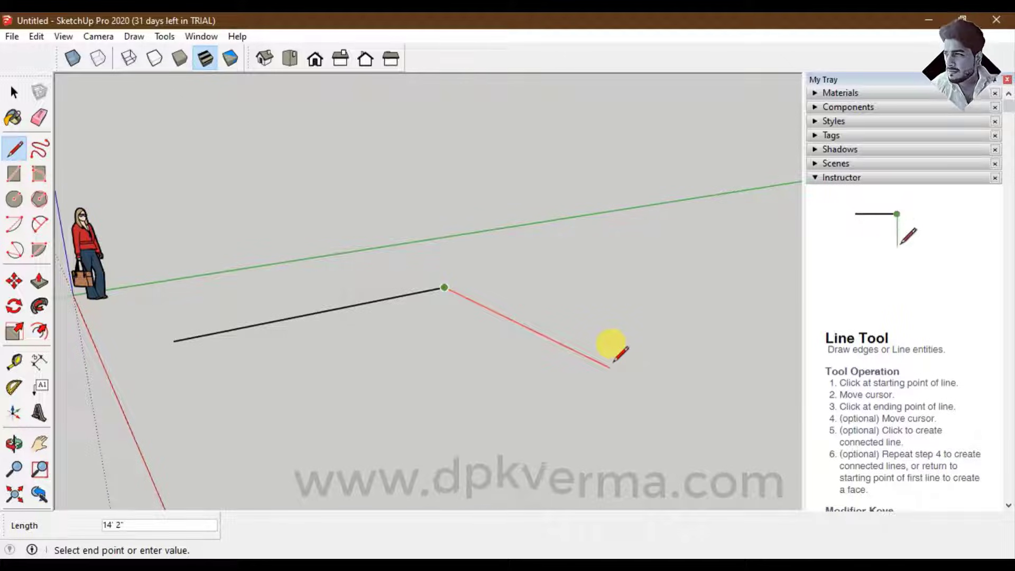
scroll(612, 365, "down", 1)
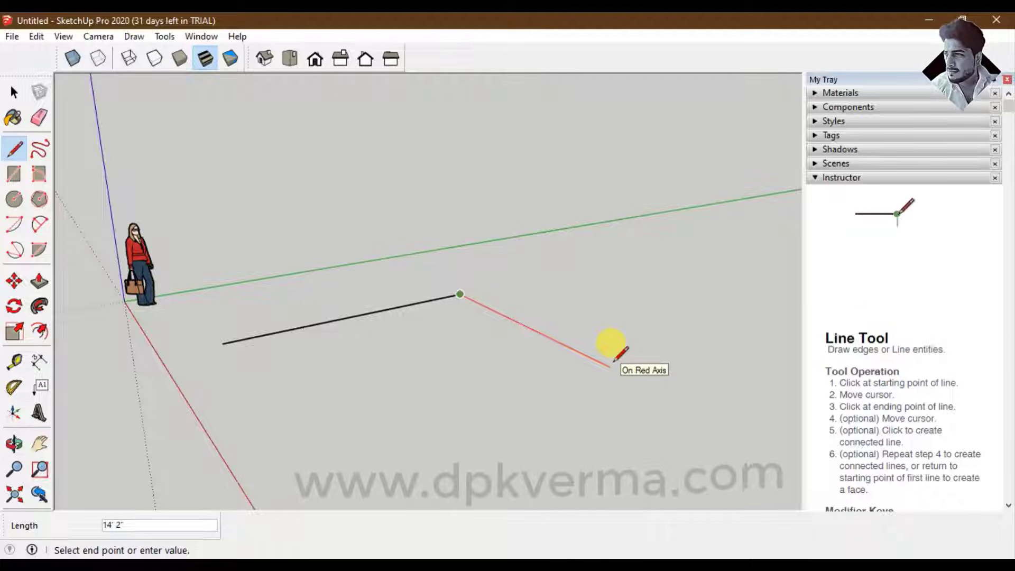
type("200")
key("Return")
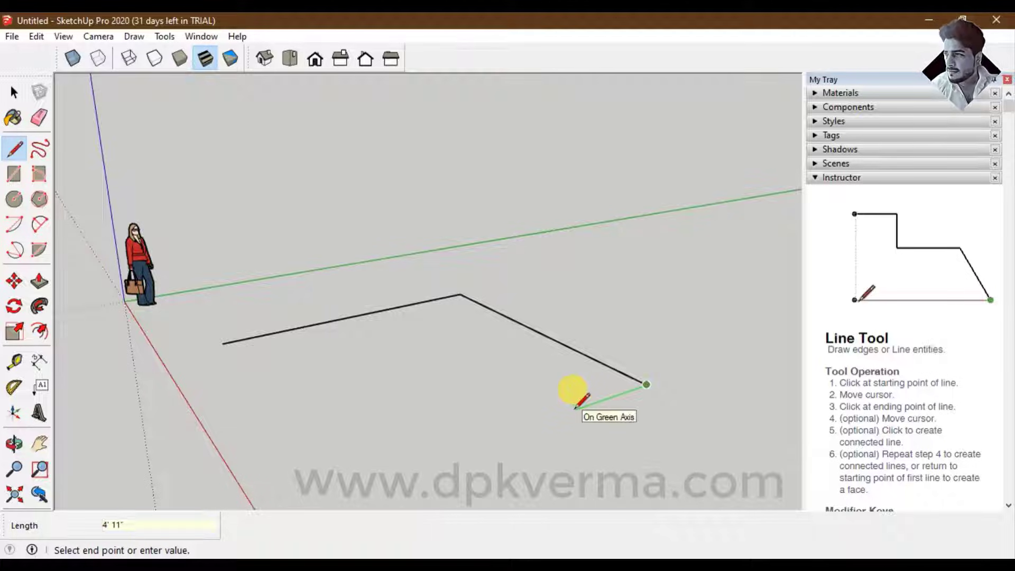
type("200")
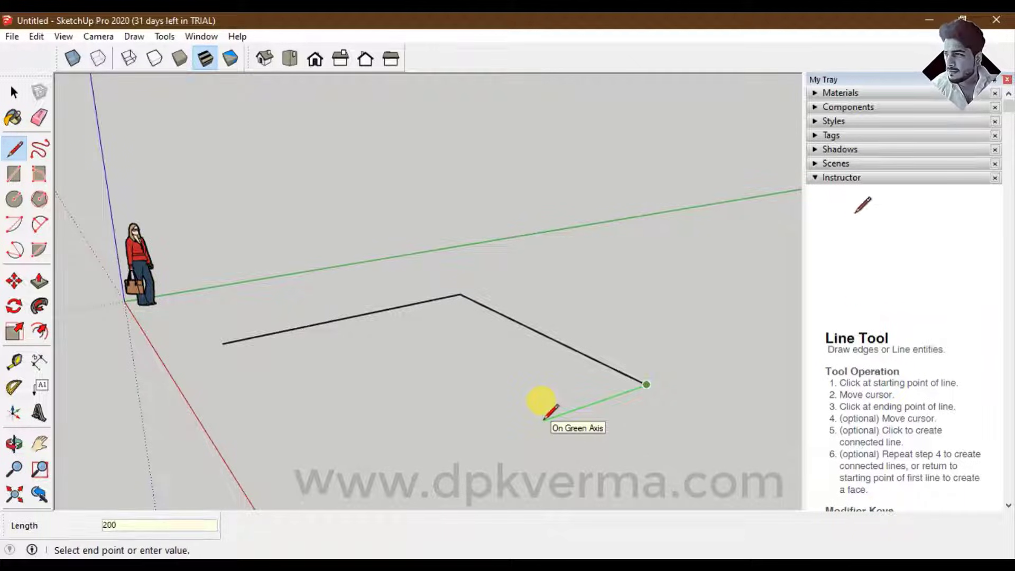
key("Return")
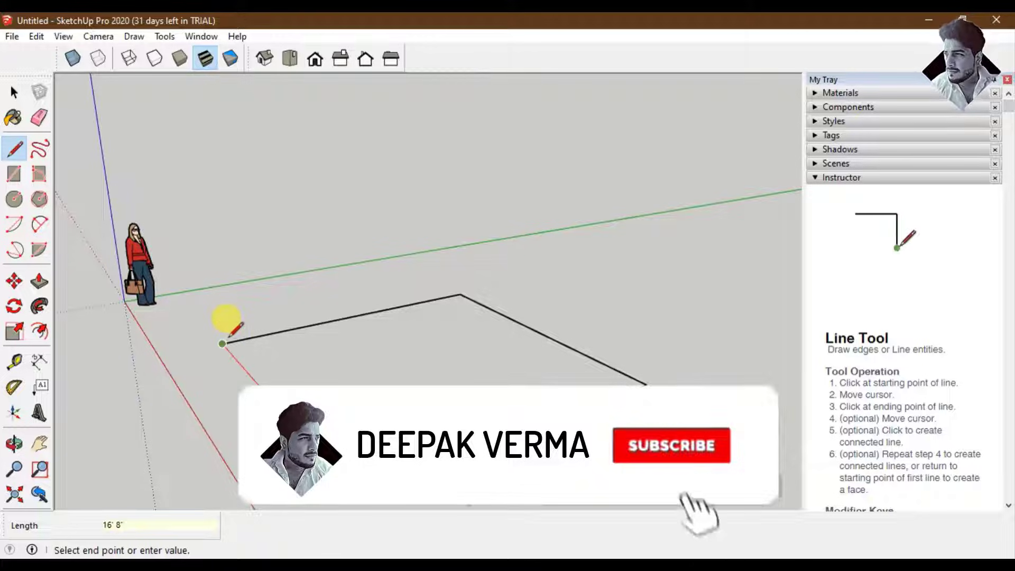
left_click(222, 342)
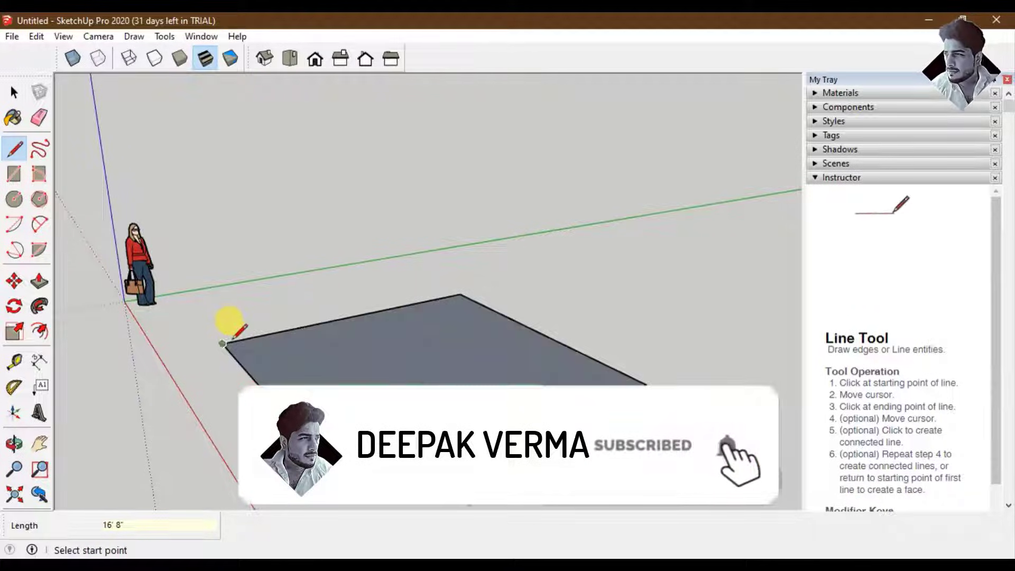
scroll(264, 343, "down", 2)
Switch to Top view and reposition the Views toolbar
mouse_move(312, 344)
middle_mouse_down()
mouse_move(343, 374)
mouse_move(466, 340)
mouse_move(360, 382)
mouse_move(364, 370)
middle_mouse_up()
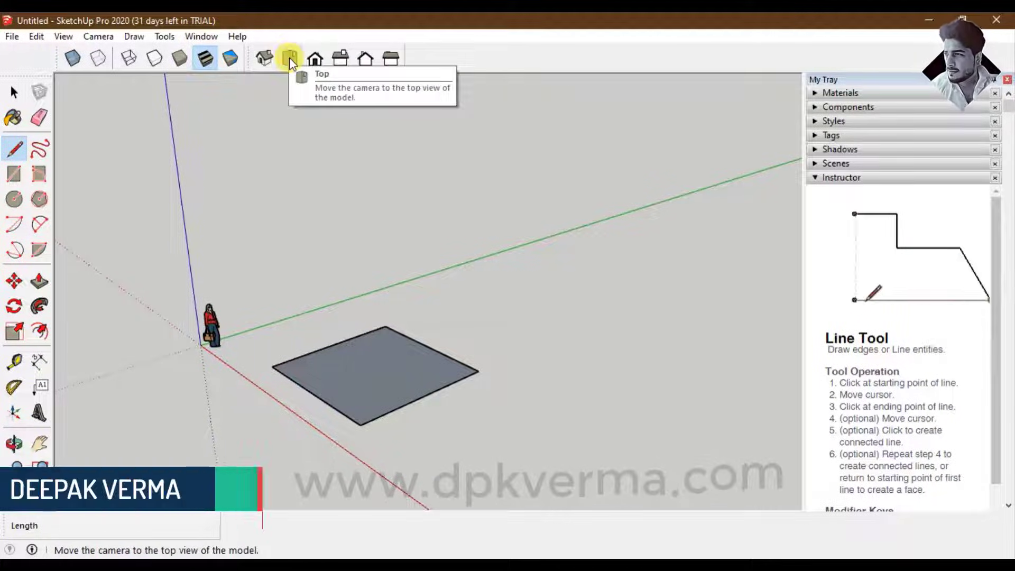
left_click(290, 58)
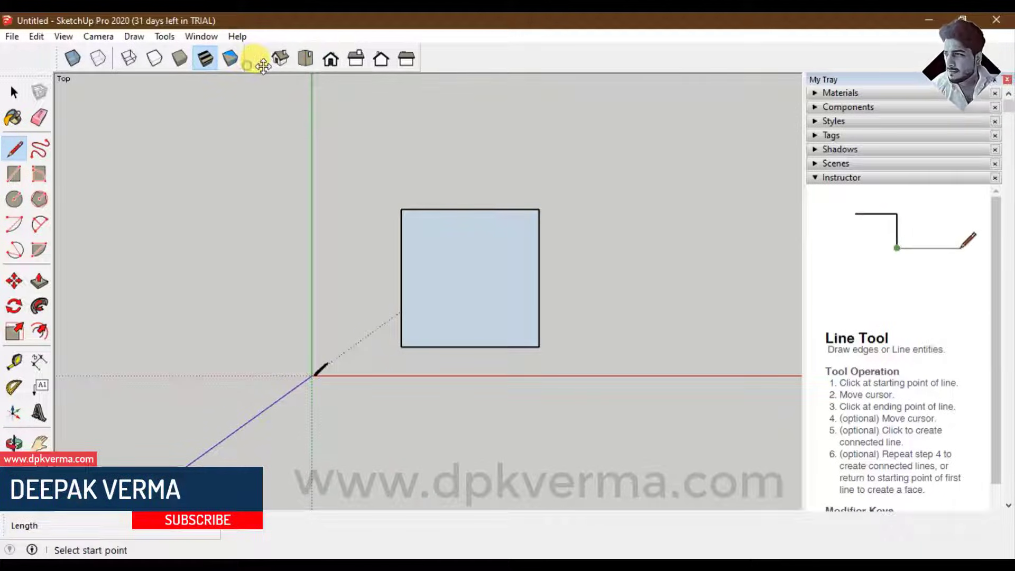
left_click_drag(246, 65, 263, 65)
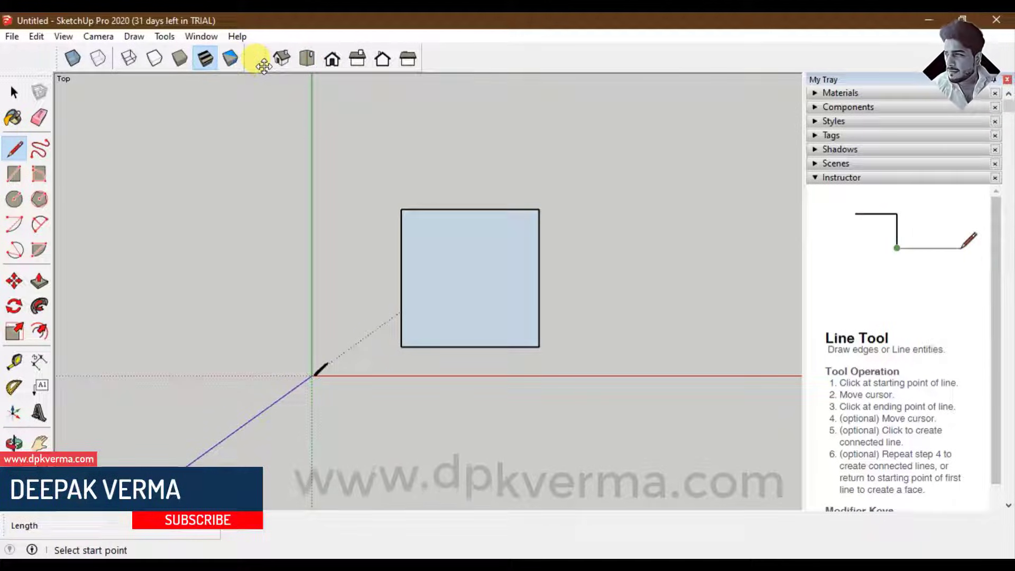
Toggle the Views toolbar in View > Toolbars, then orbit back to perspective
left_click(143, 40)
mouse_move(62, 37)
left_click(80, 54)
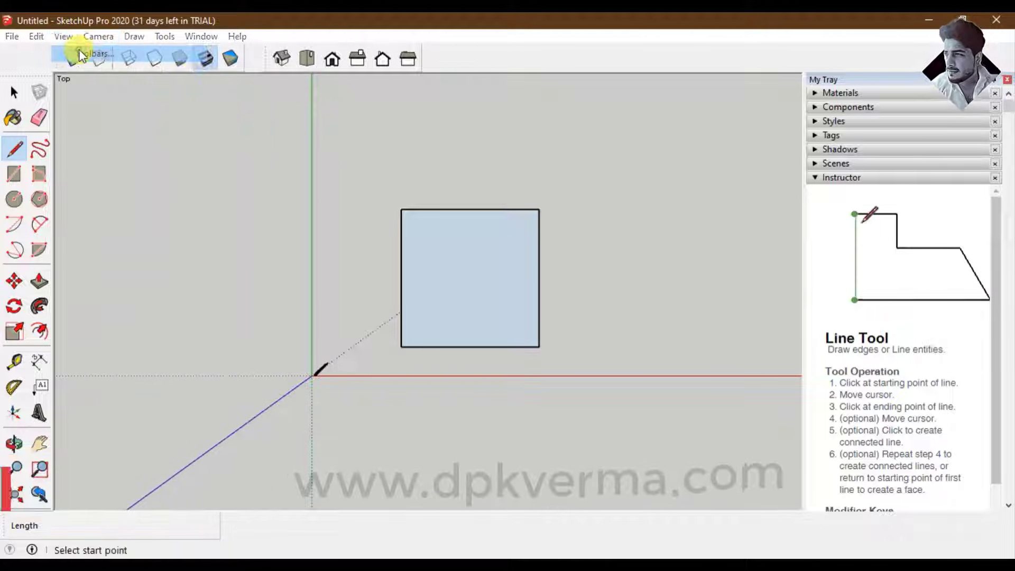
scroll(430, 288, "down", 3)
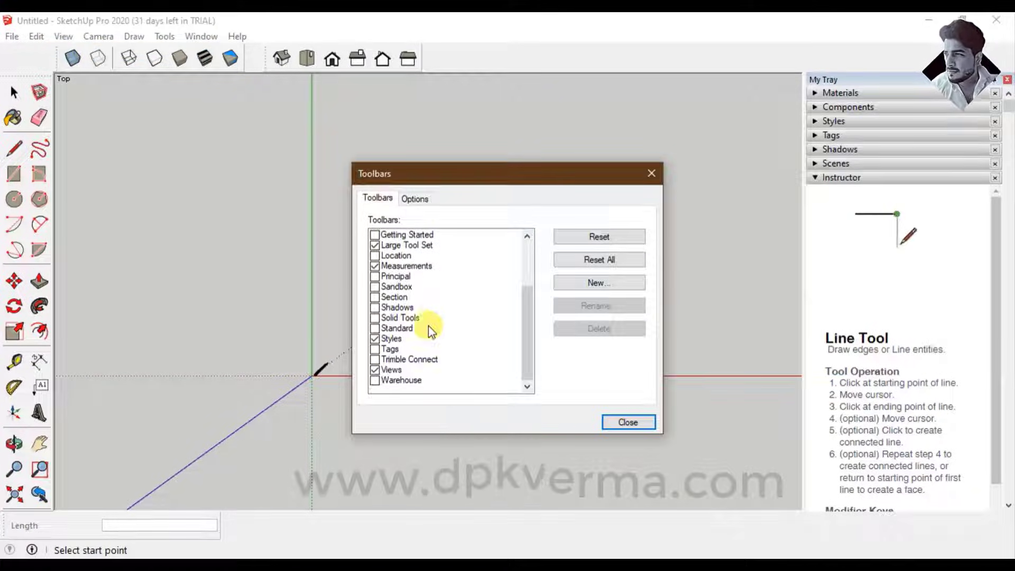
left_click(374, 370)
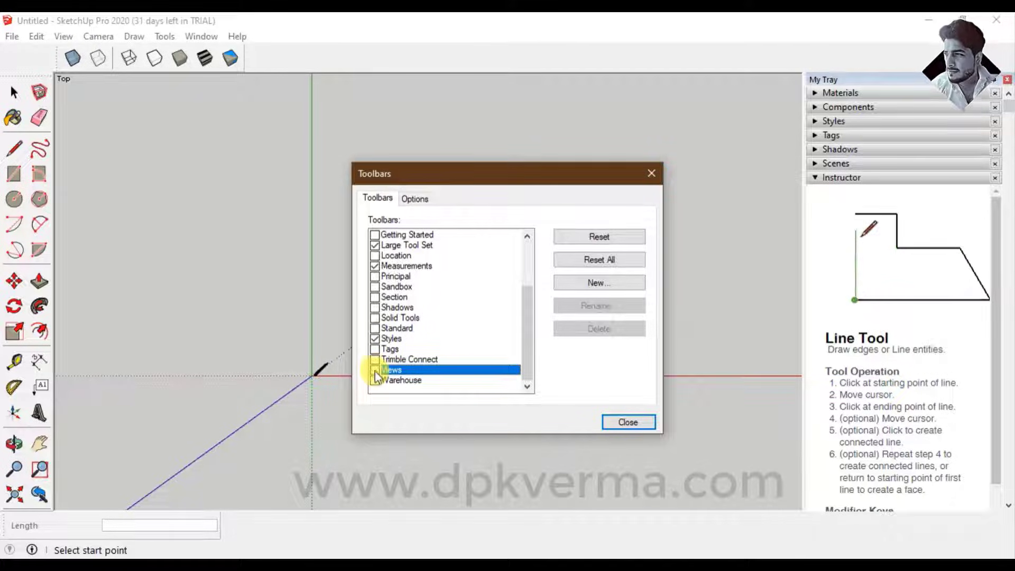
left_click(629, 422)
mouse_move(423, 284)
middle_mouse_down()
mouse_move(497, 325)
mouse_move(519, 267)
middle_mouse_up()
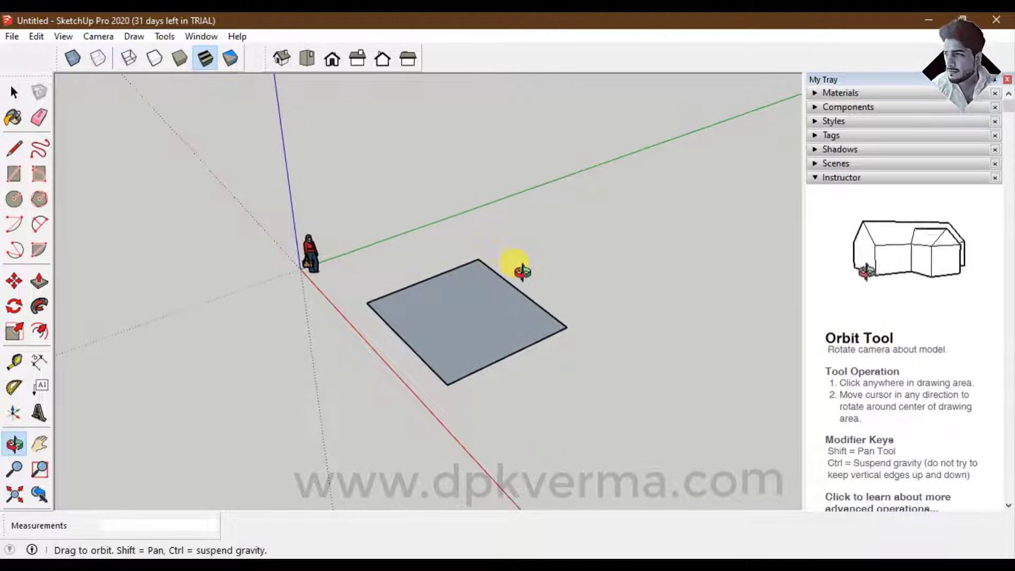
Cycle the rectangle through Top, Front, Right, Back and Left views, ending in Iso
left_click(307, 66)
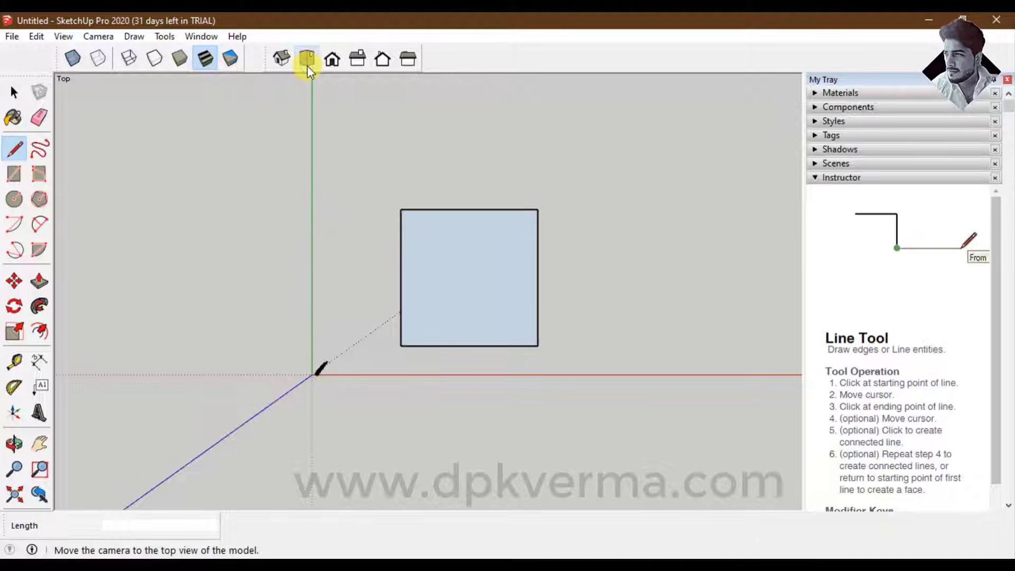
left_click(334, 59)
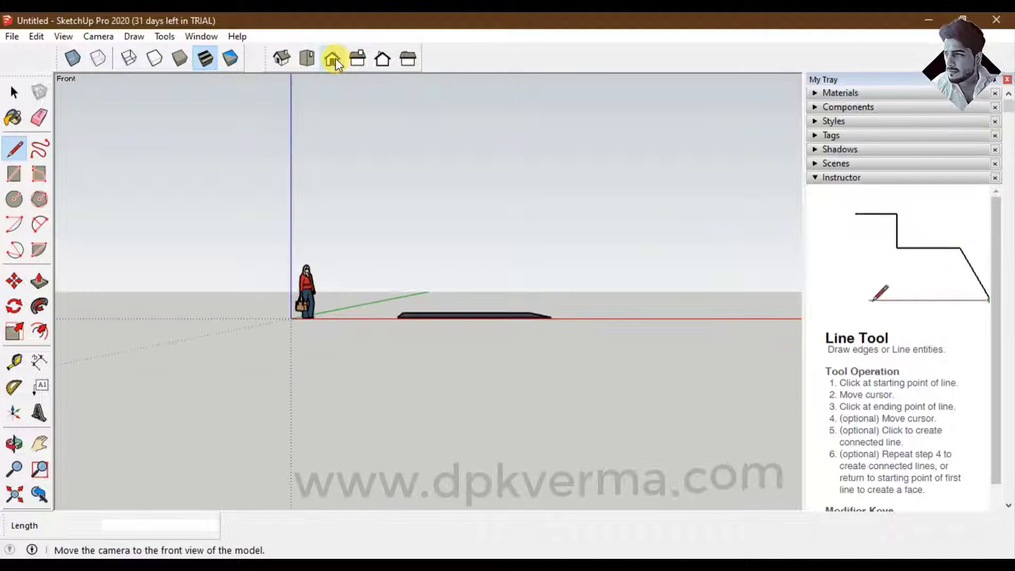
left_click(357, 58)
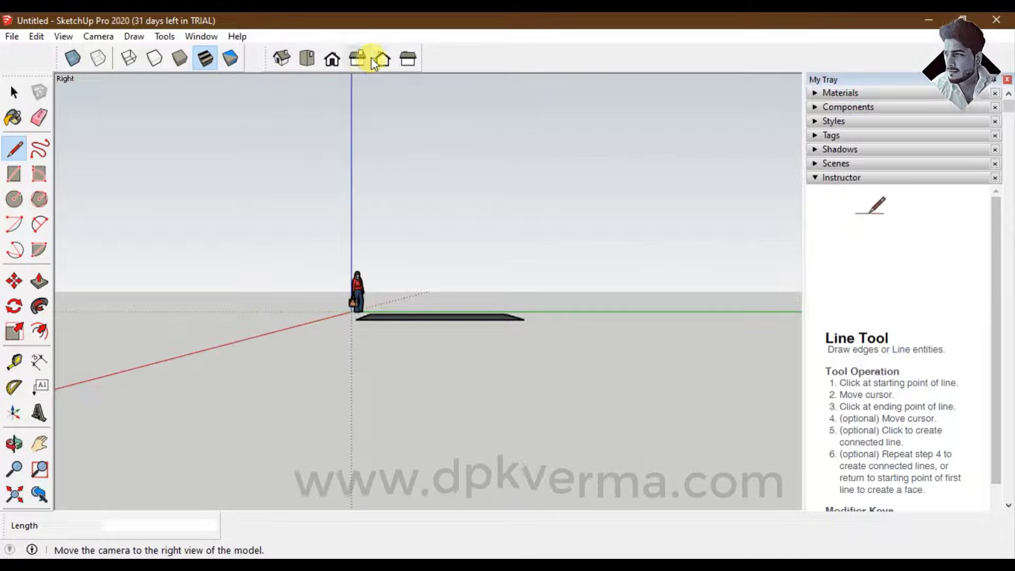
left_click(379, 58)
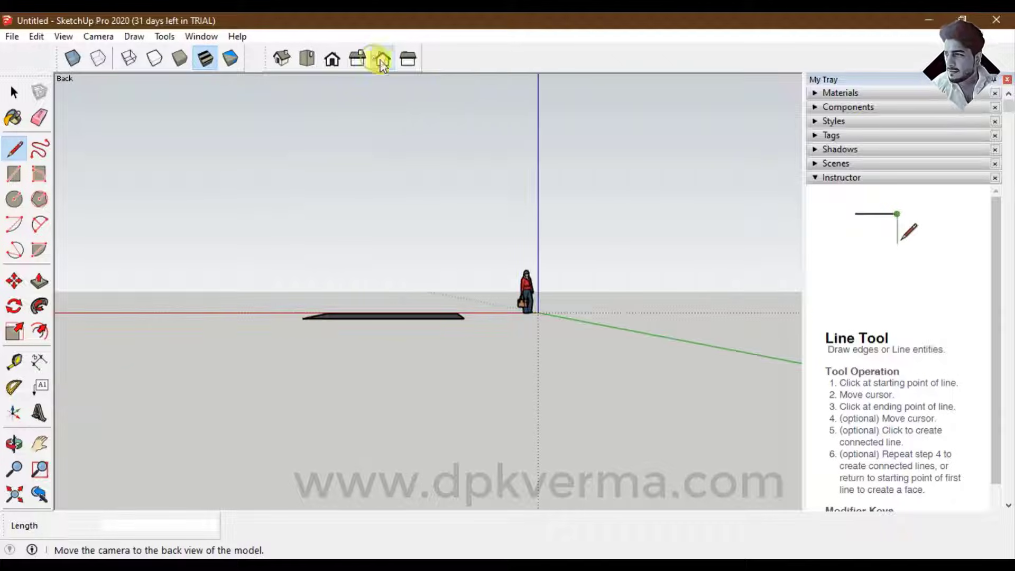
left_click(410, 61)
left_click(284, 65)
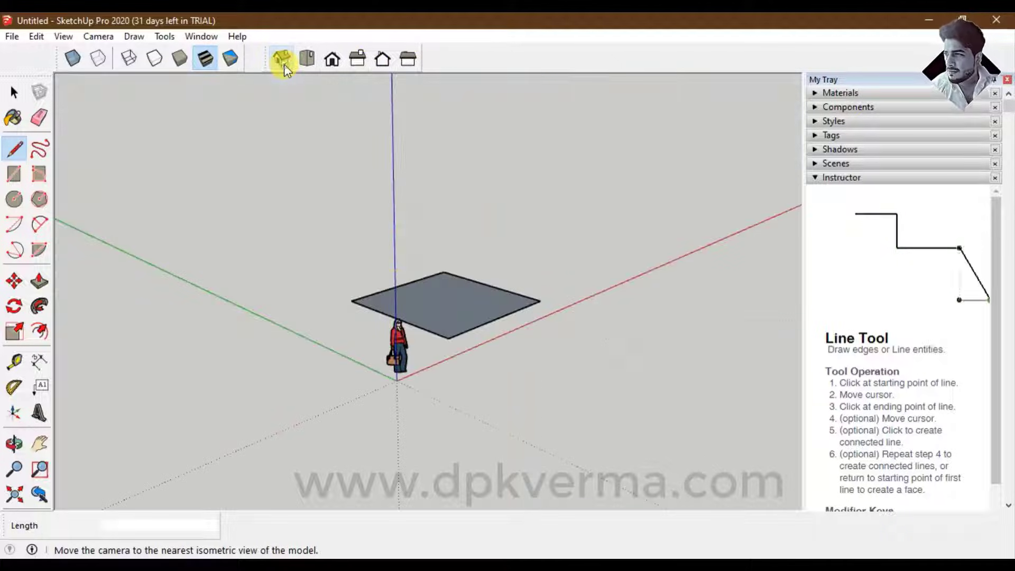
middle_click_drag(476, 346, 471, 339)
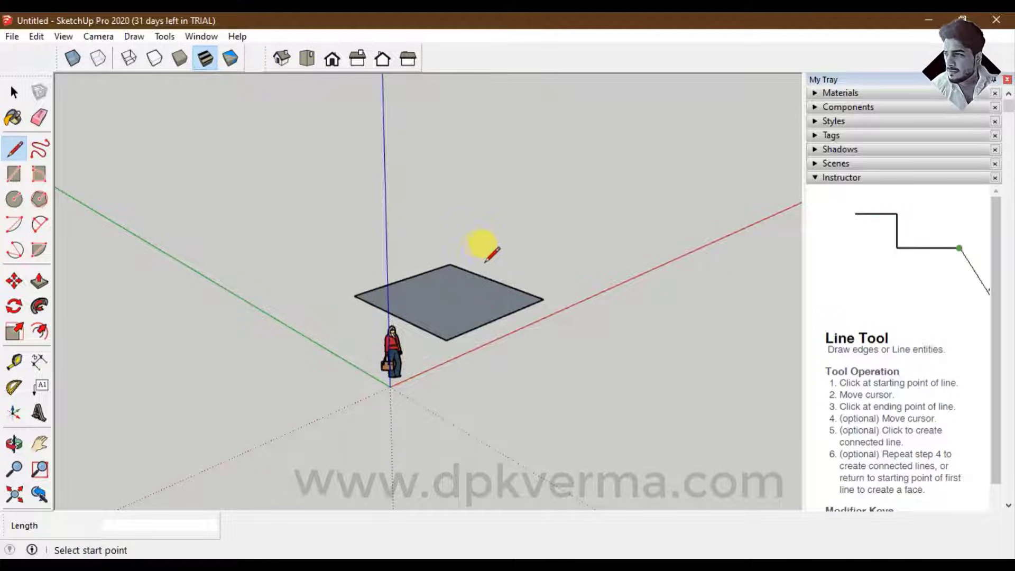
Draw a vertical wall face with a 200 top edge on the rectangle's back edge
middle_click_drag(487, 333, 357, 351)
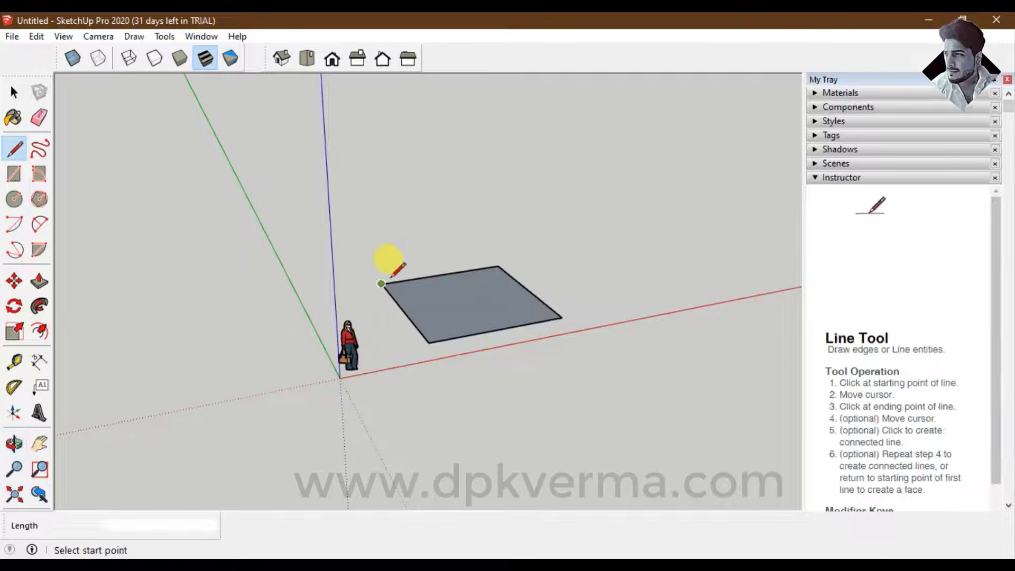
left_click(383, 281)
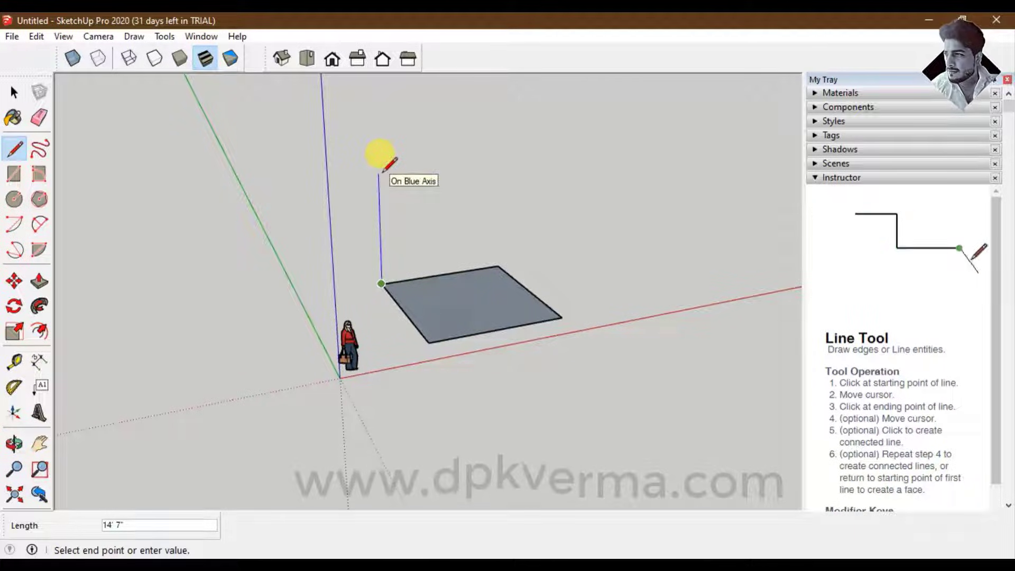
left_click(378, 173)
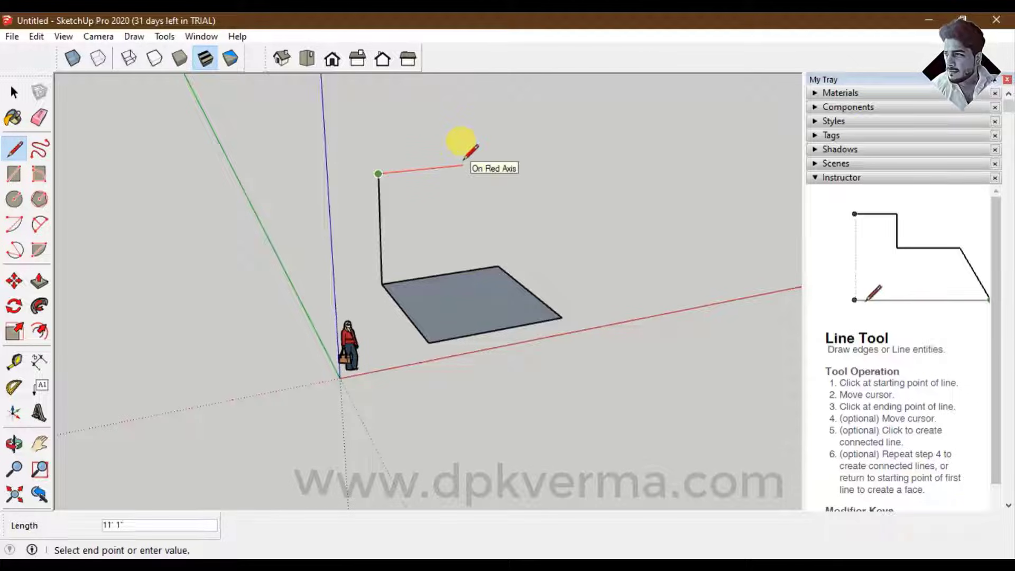
type("00")
key("Return")
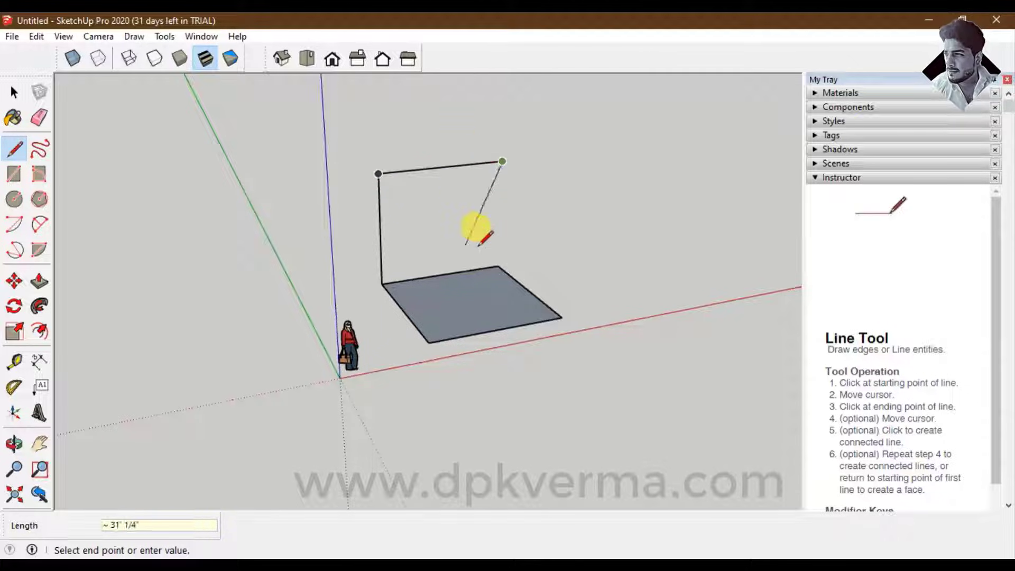
left_click(498, 266)
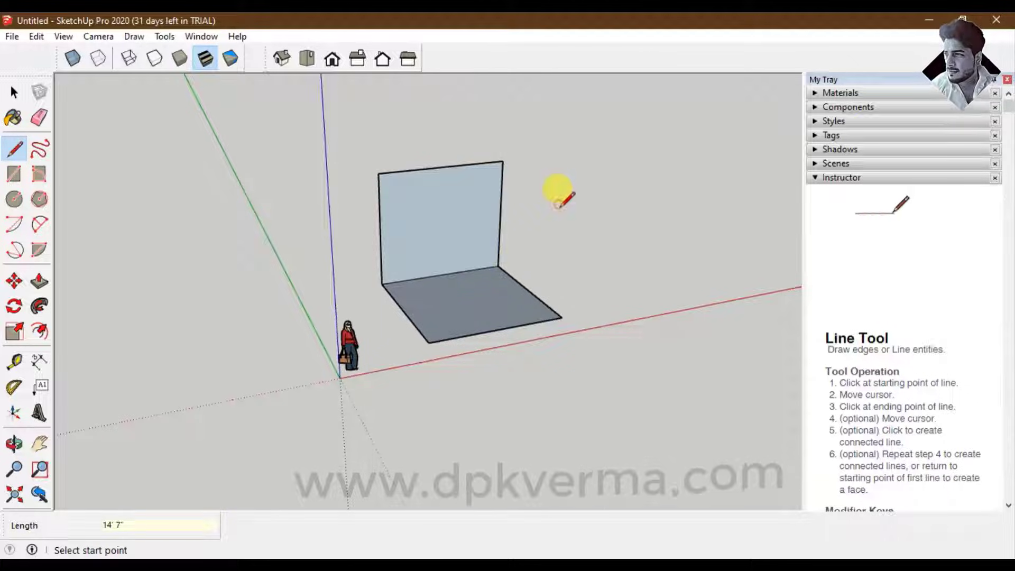
Draw a diagonal from the wall's top corner to the floor's front corner
middle_click_drag(570, 275, 404, 338)
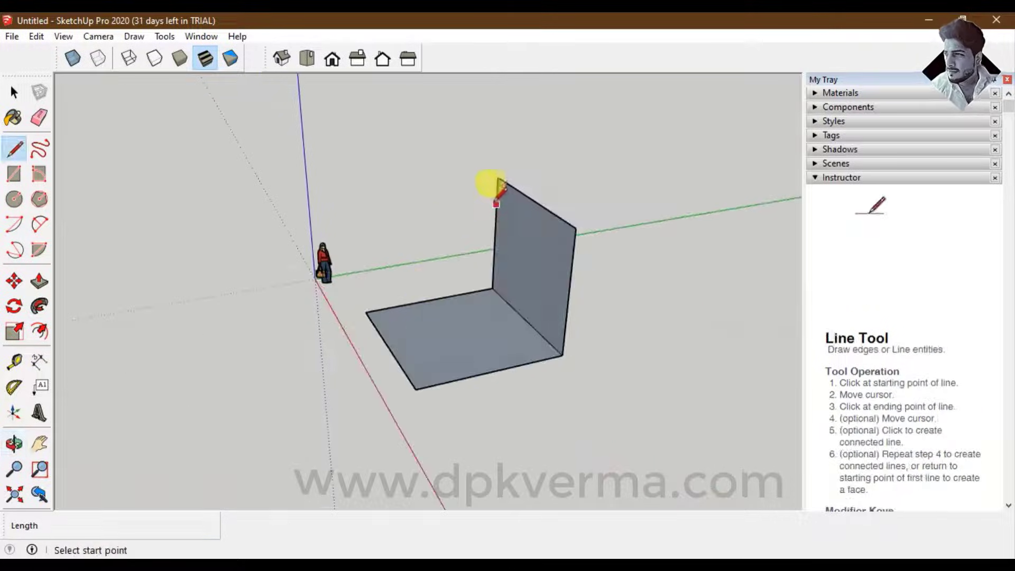
left_click(496, 180)
left_click(367, 311)
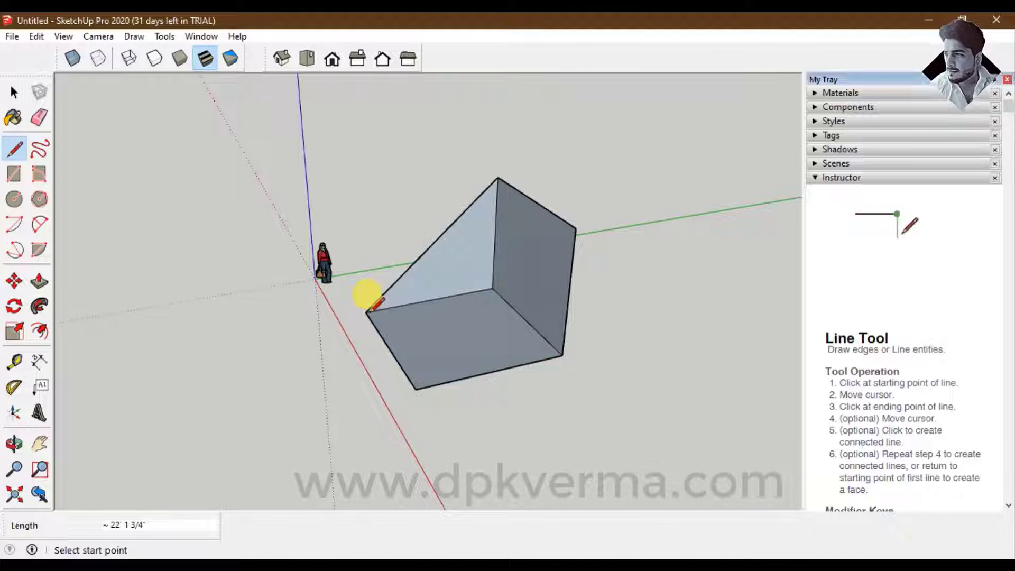
mouse_move(453, 334)
middle_mouse_down()
mouse_move(653, 324)
mouse_move(503, 215)
mouse_move(244, 288)
mouse_move(456, 339)
mouse_move(577, 333)
mouse_move(562, 302)
middle_mouse_up()
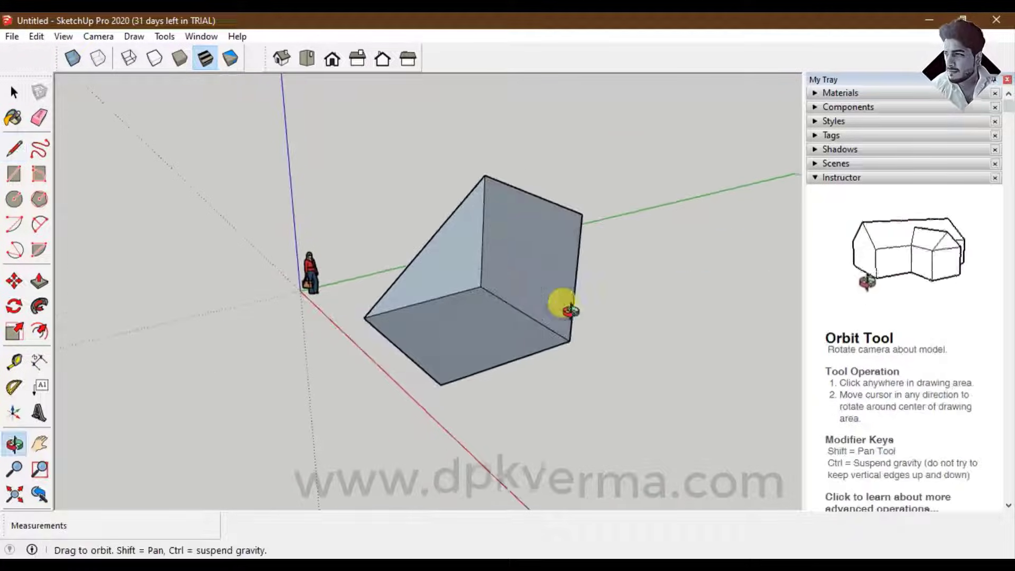
View the wedge from Top, Front, Right, Back and Left, then orbit to perspective
left_click(306, 59)
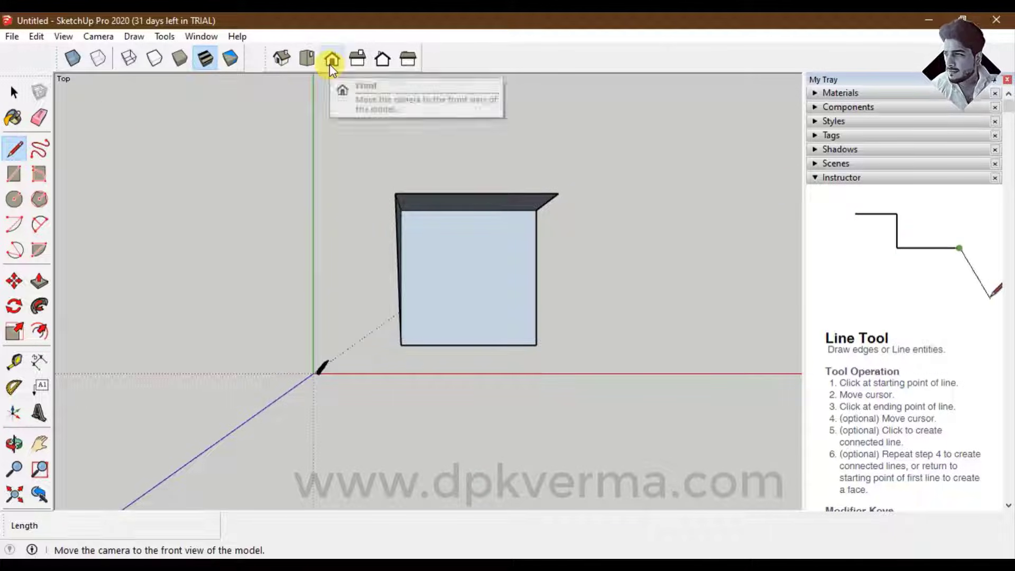
left_click(330, 64)
left_click(356, 62)
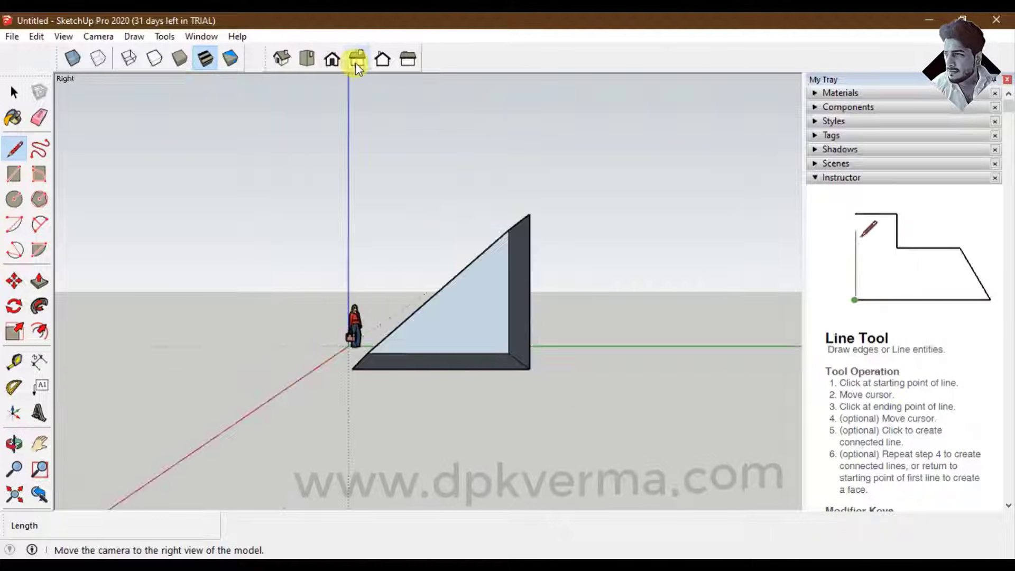
left_click(378, 63)
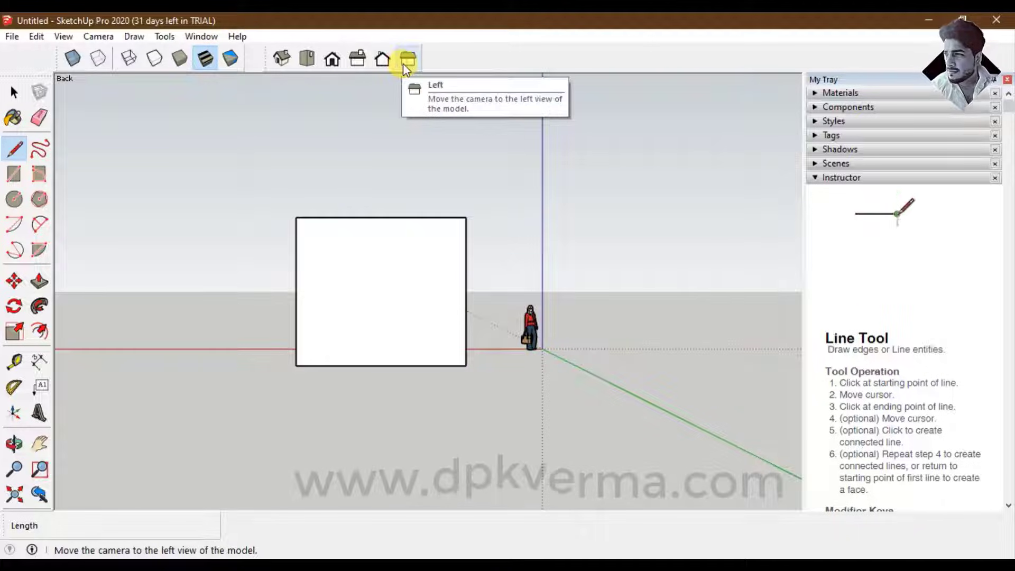
left_click(403, 63)
mouse_move(469, 310)
middle_mouse_down()
mouse_move(312, 331)
mouse_move(332, 359)
mouse_move(487, 335)
mouse_move(437, 279)
middle_mouse_up()
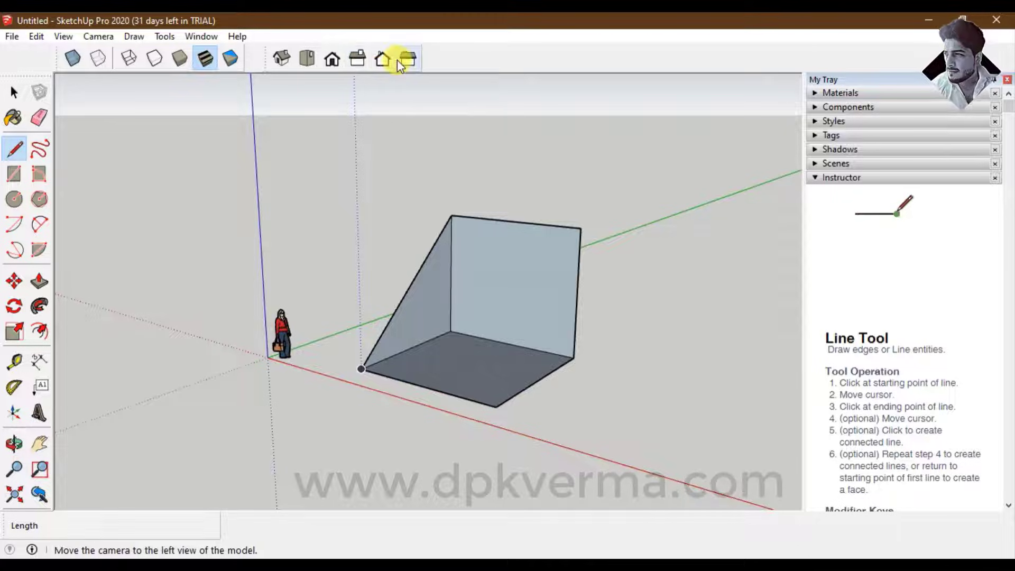
mouse_move(475, 313)
middle_mouse_down()
mouse_move(454, 306)
mouse_move(453, 290)
mouse_move(510, 258)
middle_mouse_up()
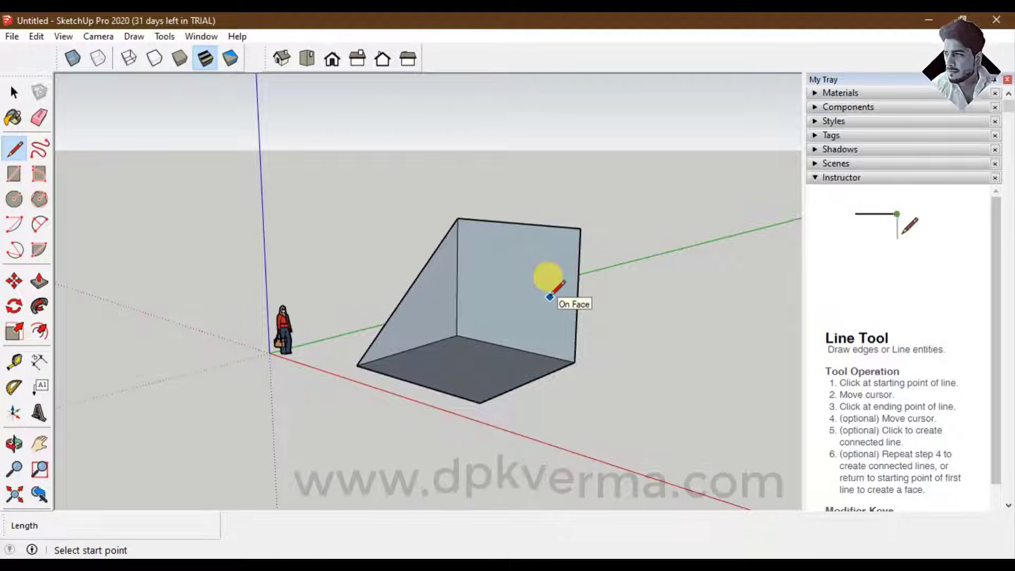
left_click(13, 444)
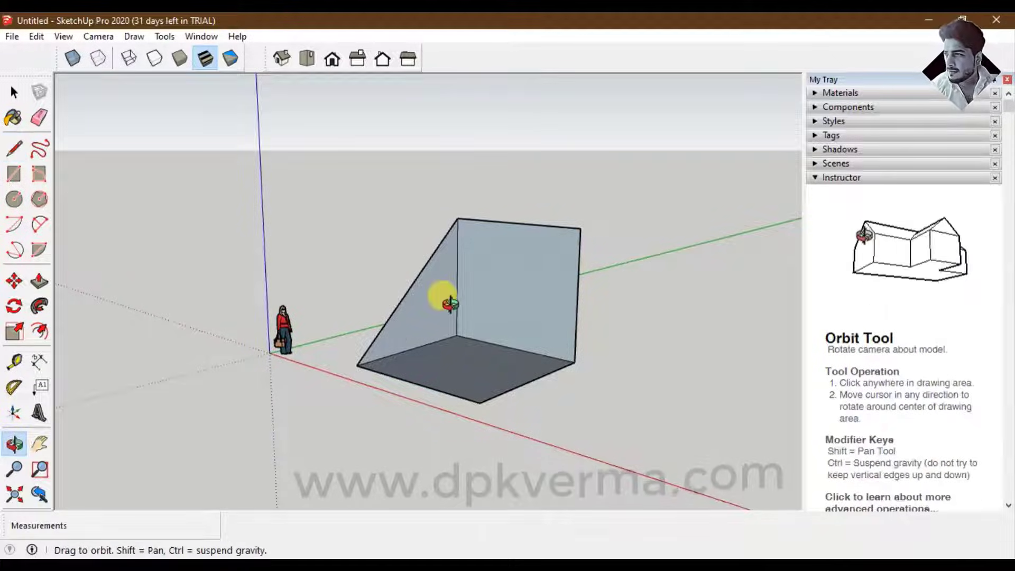
mouse_move(450, 304)
left_mouse_down()
mouse_move(535, 284)
mouse_move(510, 181)
mouse_move(179, 295)
mouse_move(480, 310)
mouse_move(534, 204)
mouse_move(309, 197)
mouse_move(459, 301)
mouse_move(544, 319)
mouse_move(400, 324)
left_mouse_up()
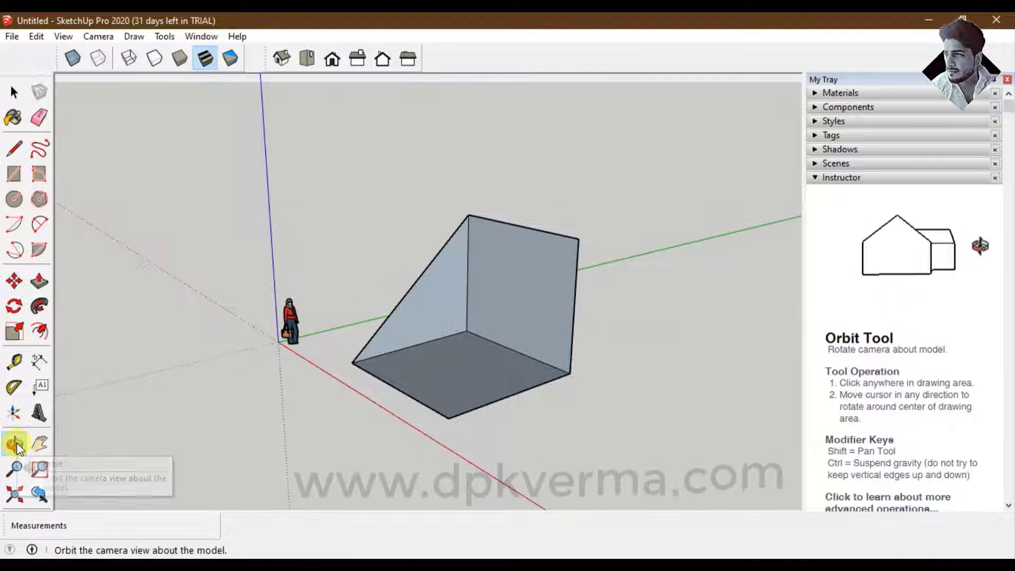
left_click(15, 92)
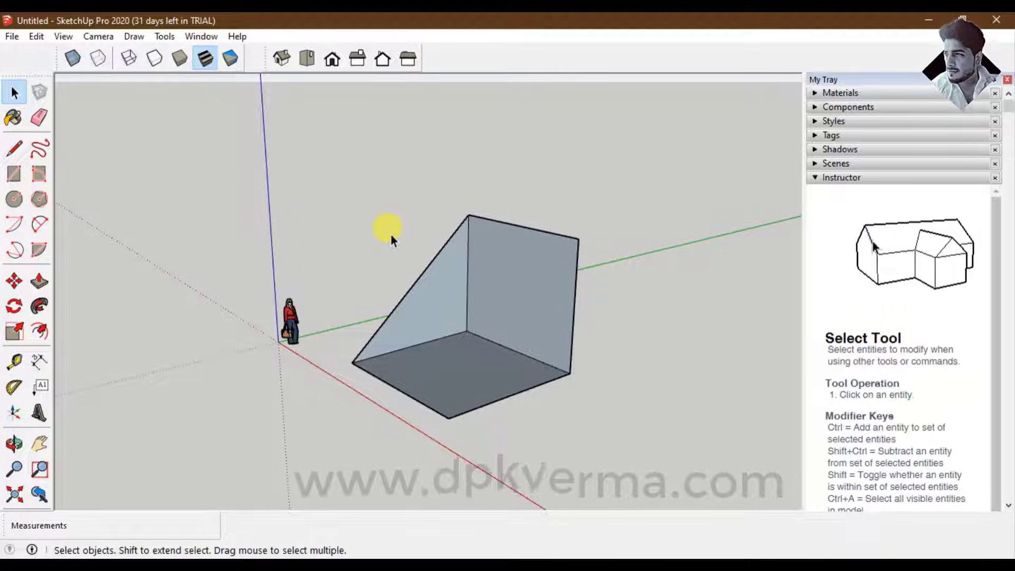
mouse_move(380, 249)
middle_mouse_down()
mouse_move(374, 238)
mouse_move(419, 265)
mouse_move(544, 233)
mouse_move(535, 217)
mouse_move(358, 260)
mouse_move(204, 245)
mouse_move(426, 245)
mouse_move(512, 184)
mouse_move(424, 206)
mouse_move(426, 223)
middle_mouse_up()
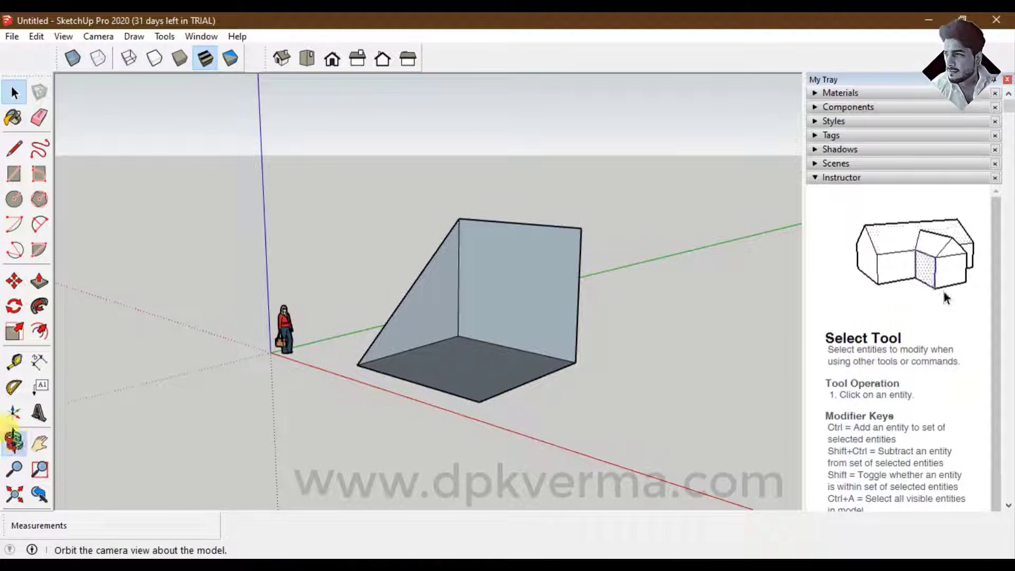
left_click(13, 440)
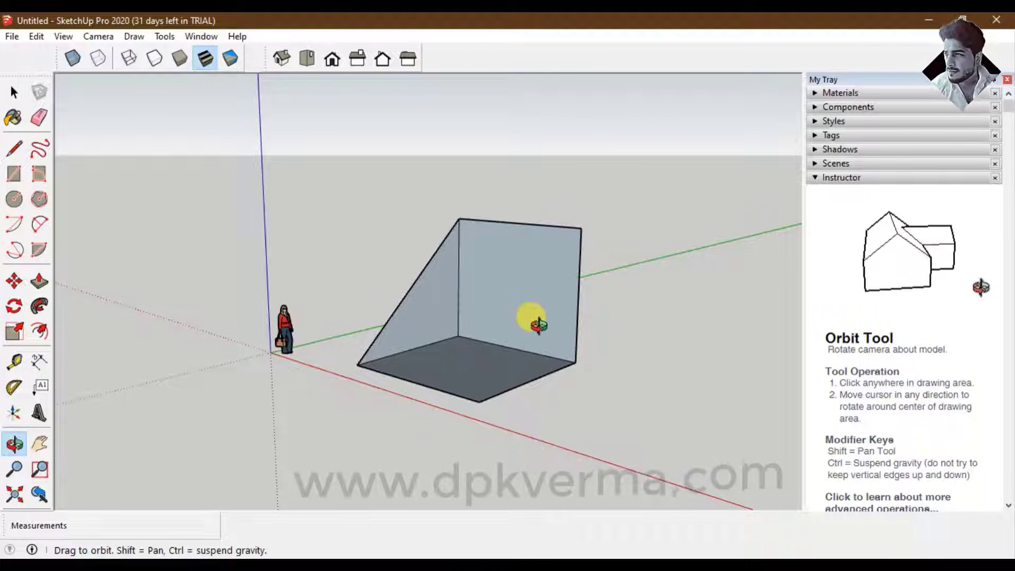
mouse_move(534, 319)
left_mouse_down()
mouse_move(337, 344)
mouse_move(391, 324)
mouse_move(483, 324)
left_mouse_up()
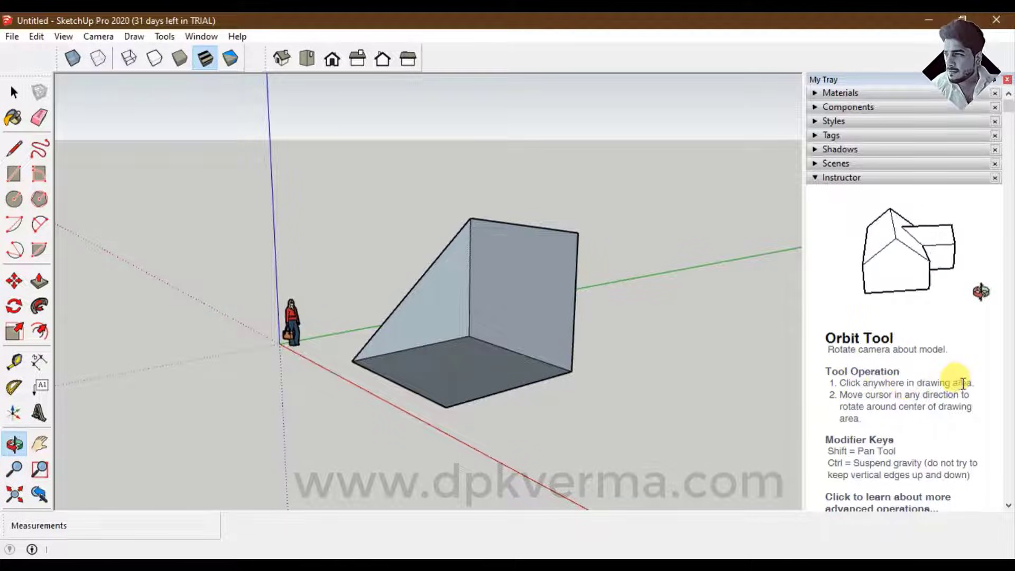
scroll(946, 391, "down", 3)
scroll(906, 401, "up", 2)
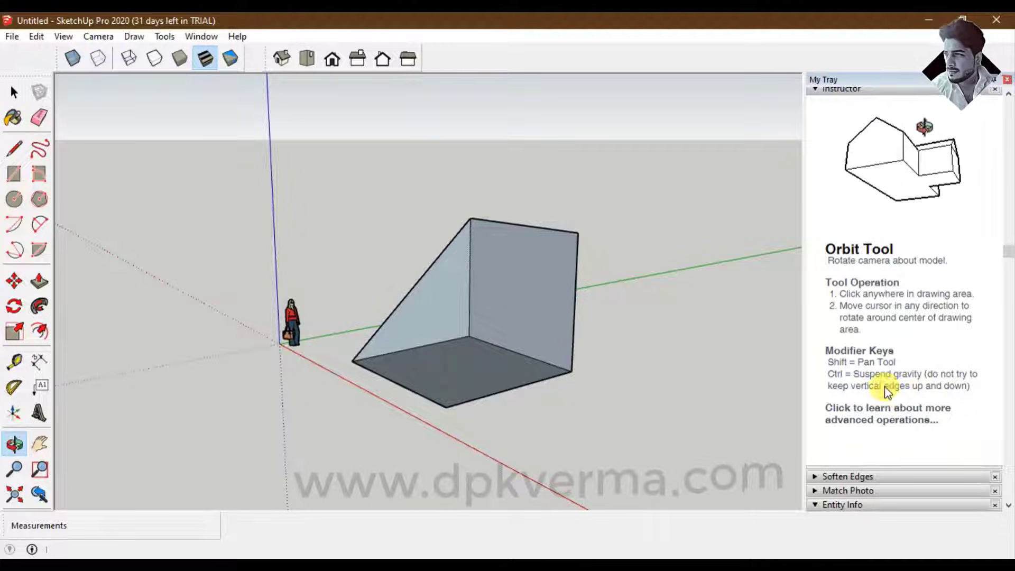
mouse_move(497, 322)
left_mouse_down()
mouse_move(460, 334)
mouse_move(426, 324)
mouse_move(517, 342)
mouse_move(405, 335)
mouse_move(473, 330)
left_mouse_up()
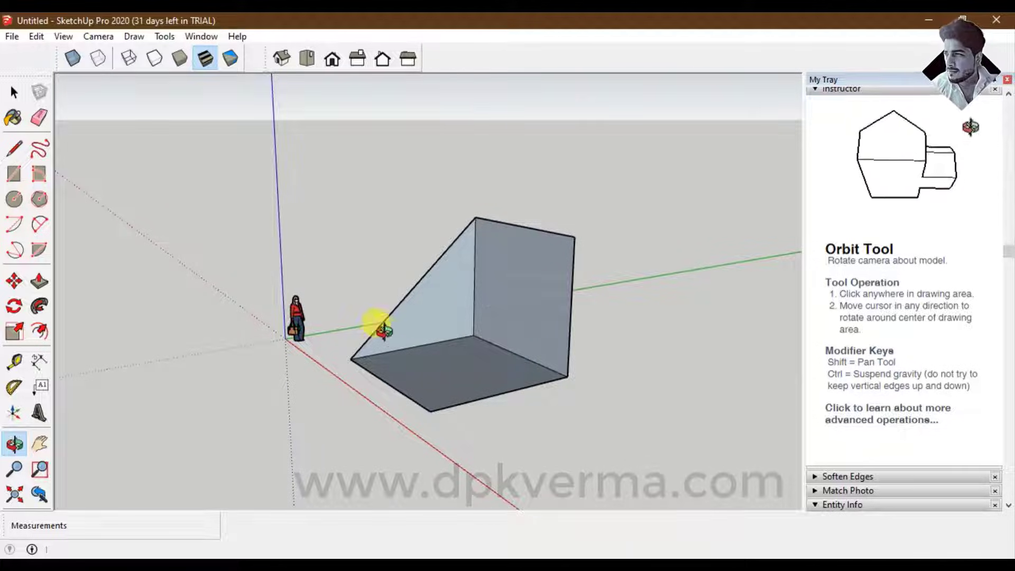
left_click(41, 443)
mouse_move(466, 322)
left_mouse_down()
mouse_move(198, 328)
mouse_move(627, 312)
mouse_move(281, 325)
mouse_move(370, 330)
mouse_move(191, 328)
mouse_move(578, 290)
mouse_move(407, 294)
left_mouse_up()
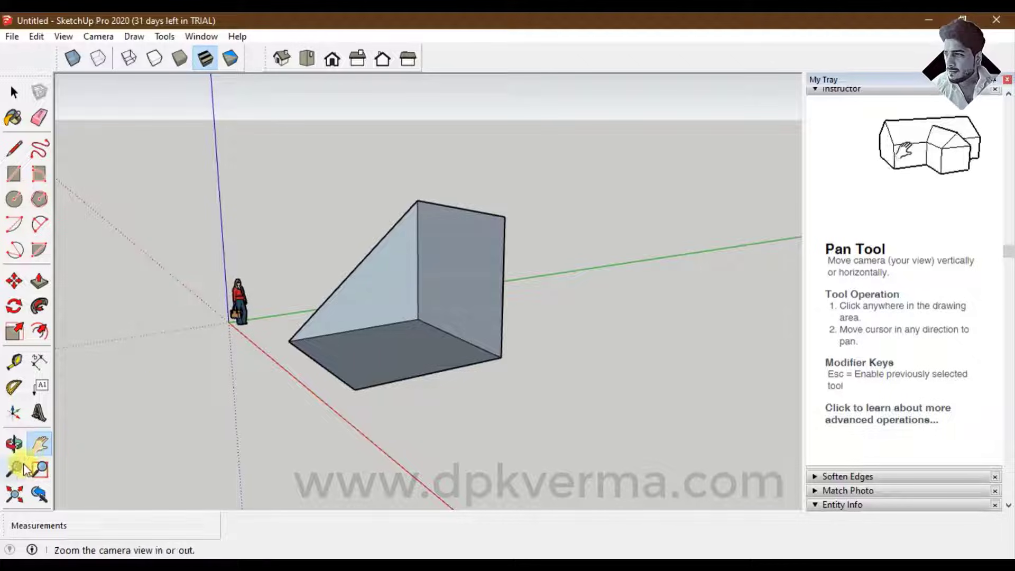
left_click(13, 92)
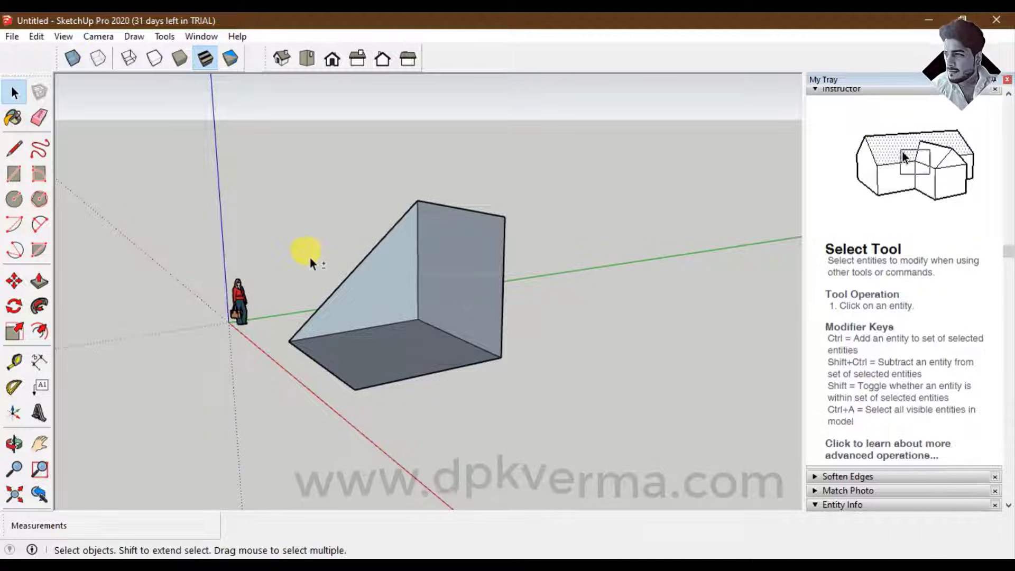
key("o")
mouse_move(294, 249)
left_mouse_down("shift")
mouse_move(393, 262)
mouse_move(159, 276)
mouse_move(460, 249)
mouse_move(192, 243)
mouse_move(492, 267)
mouse_move(227, 272)
mouse_move(389, 260)
mouse_move(328, 275)
mouse_move(414, 208)
mouse_move(254, 374)
mouse_move(267, 233)
mouse_move(316, 275)
left_mouse_up("shift")
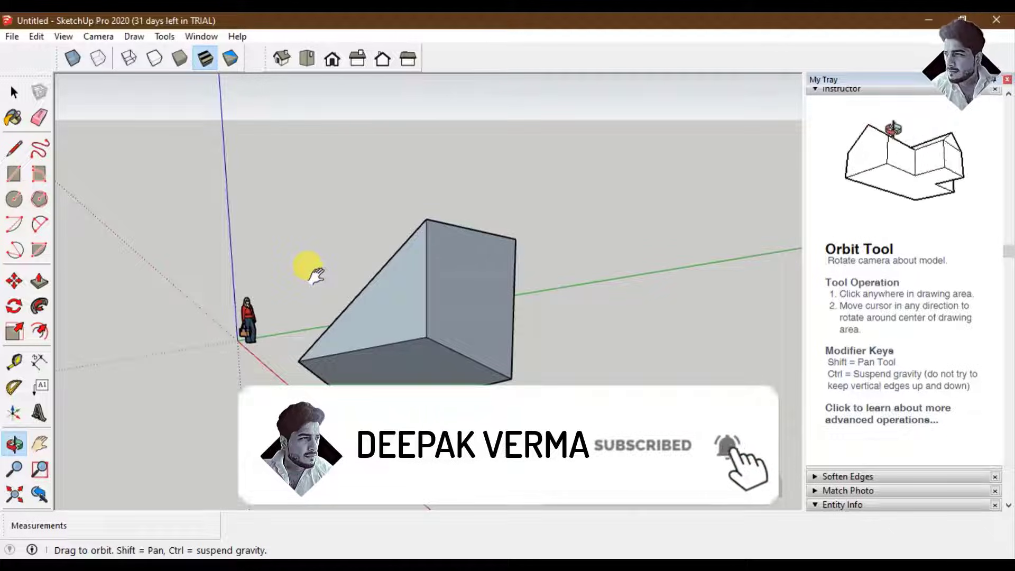
key("space")
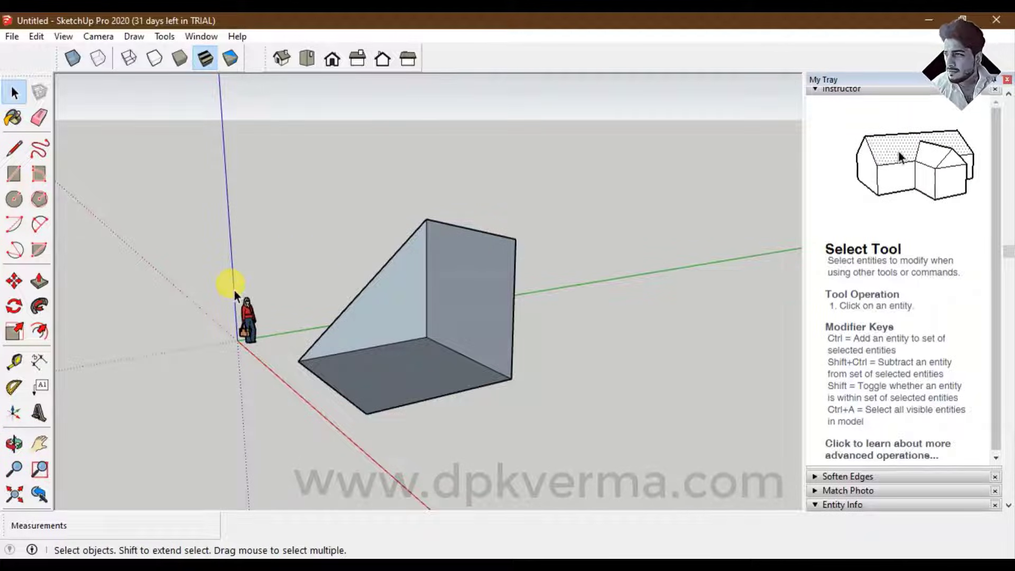
Zoom in on the wedge and pan it so it fills the drawing area
left_click(17, 469)
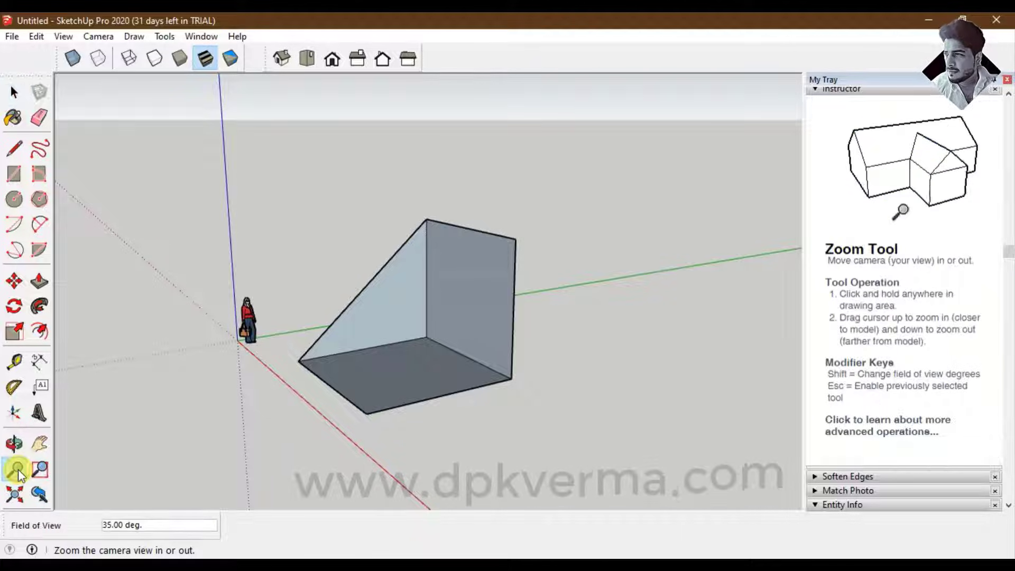
mouse_move(446, 331)
left_mouse_down()
mouse_move(421, 336)
mouse_move(430, 263)
mouse_move(423, 358)
mouse_move(441, 261)
mouse_move(422, 282)
mouse_move(417, 263)
mouse_move(427, 295)
left_mouse_up()
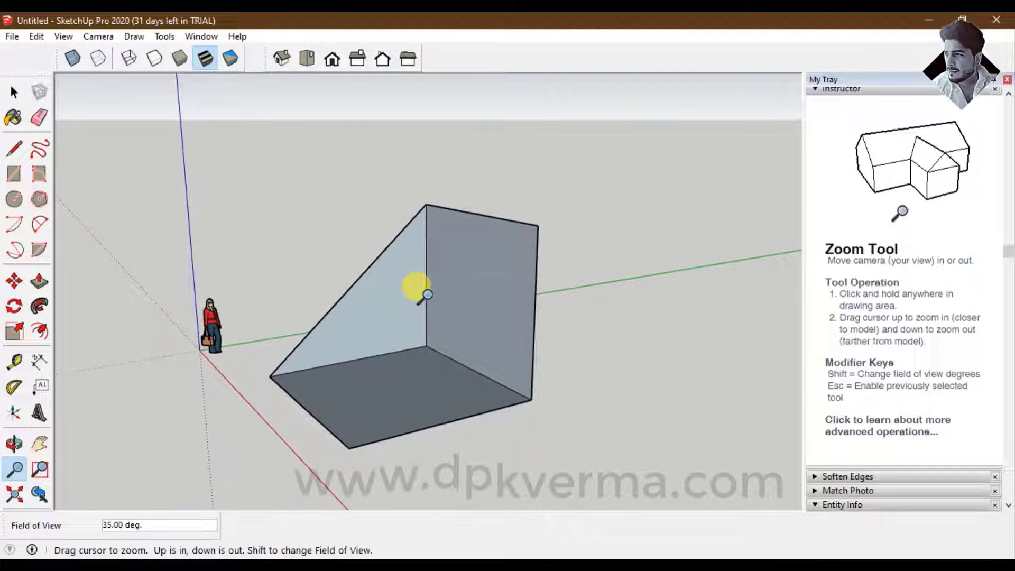
left_click(17, 444)
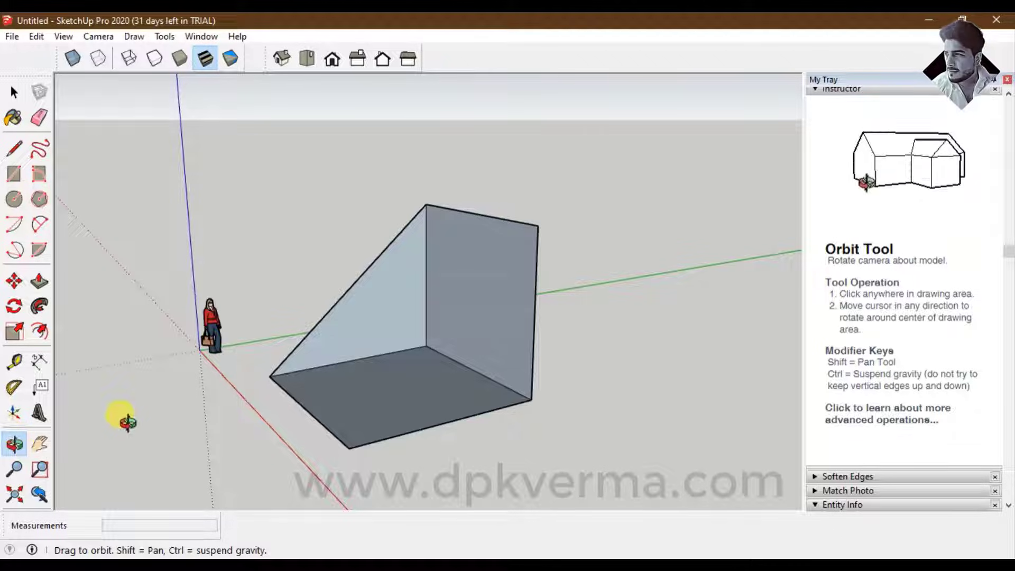
left_click(42, 446)
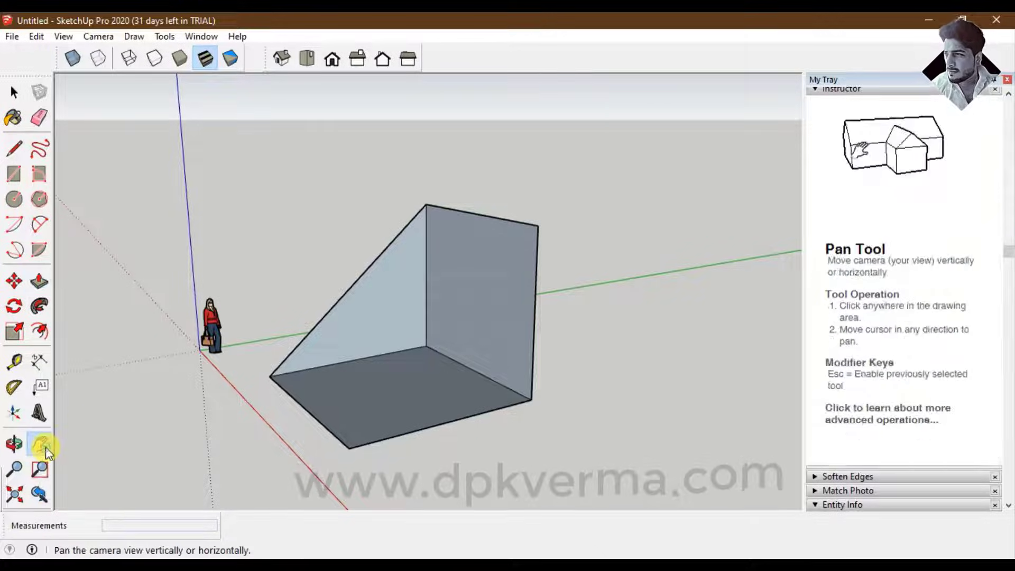
mouse_move(281, 373)
left_mouse_down()
mouse_move(335, 363)
mouse_move(254, 374)
left_mouse_up()
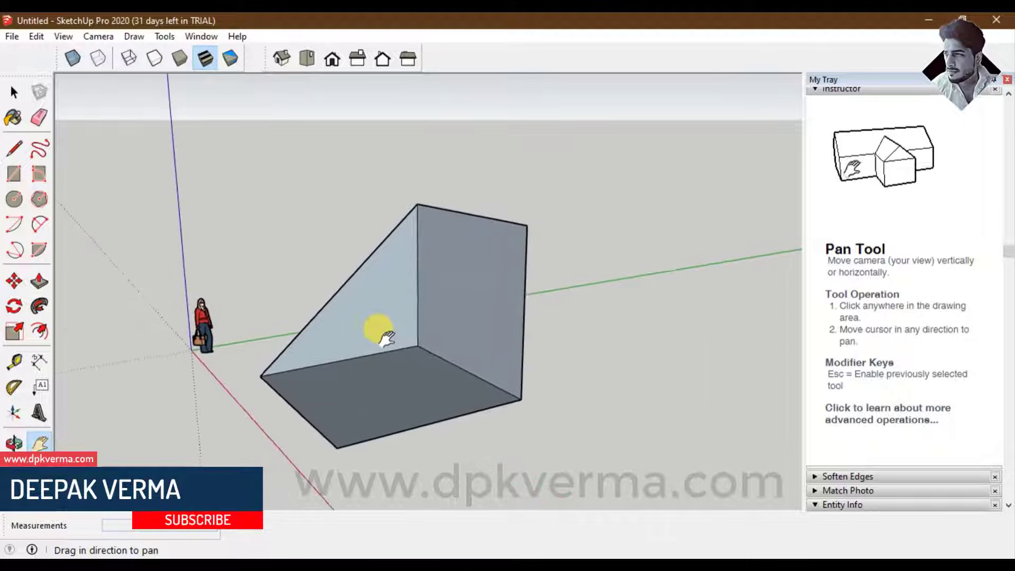
mouse_move(373, 341)
left_mouse_down()
mouse_move(387, 336)
mouse_move(401, 264)
mouse_move(419, 301)
mouse_move(430, 288)
mouse_move(437, 298)
mouse_move(437, 312)
mouse_move(448, 149)
mouse_move(453, 206)
mouse_move(463, 191)
mouse_move(446, 294)
mouse_move(451, 390)
mouse_move(452, 162)
mouse_move(437, 226)
left_mouse_up()
left_click(14, 467)
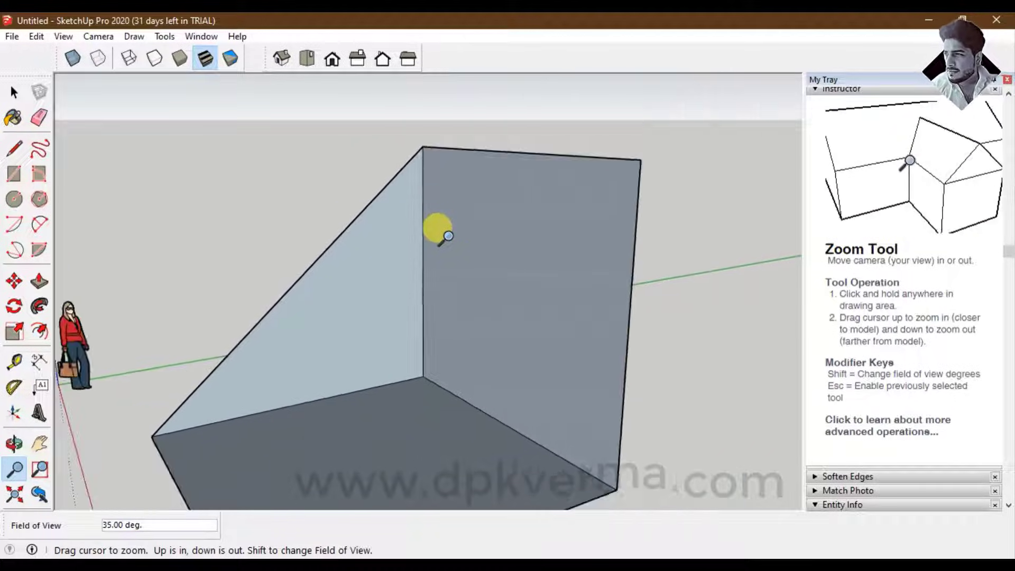
Zoom Window onto the wedge, then use Zoom Extents and Previous to return to the wider views
left_click(40, 469)
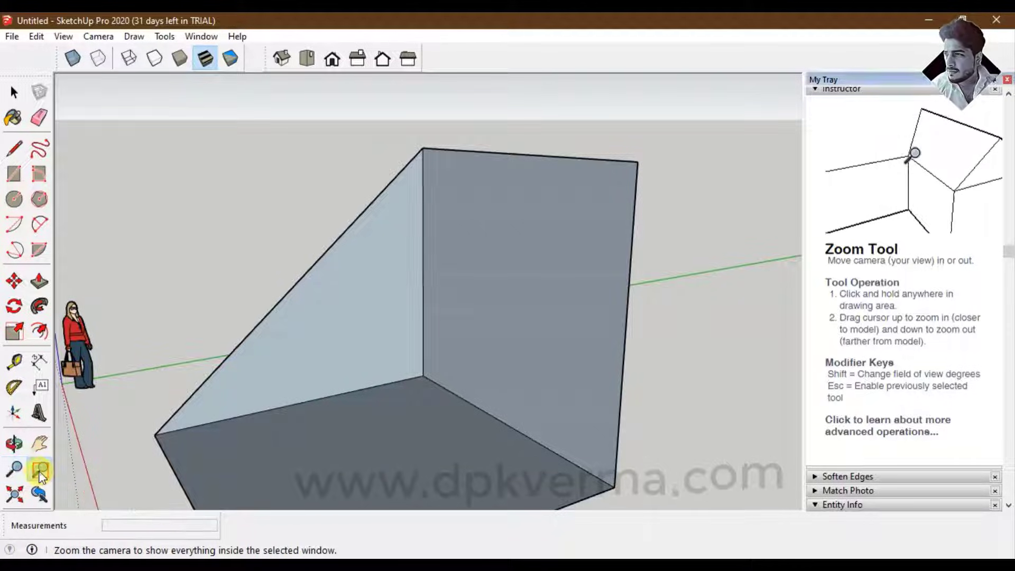
left_click_drag(472, 216, 544, 287)
key("p")
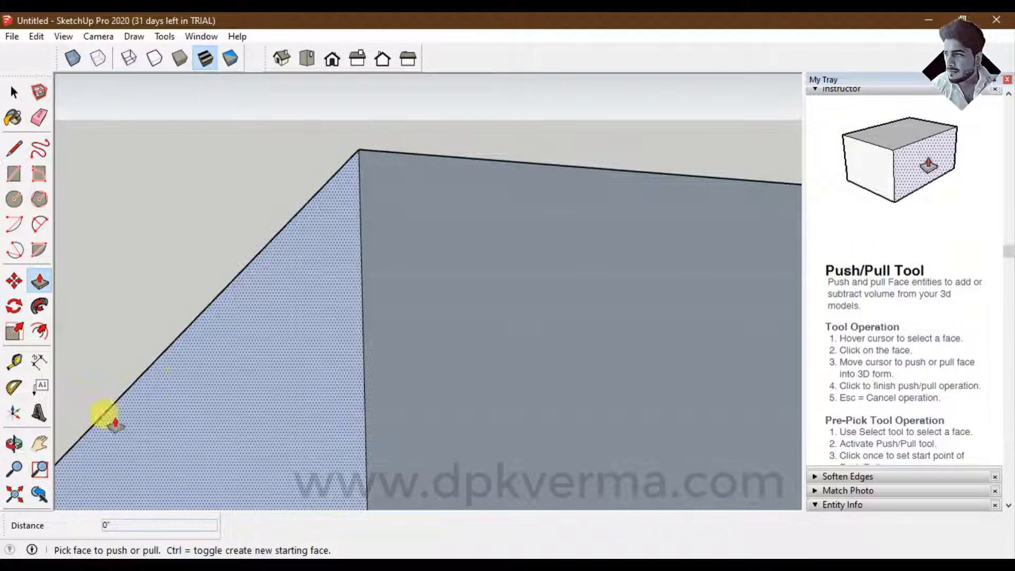
left_click(17, 493)
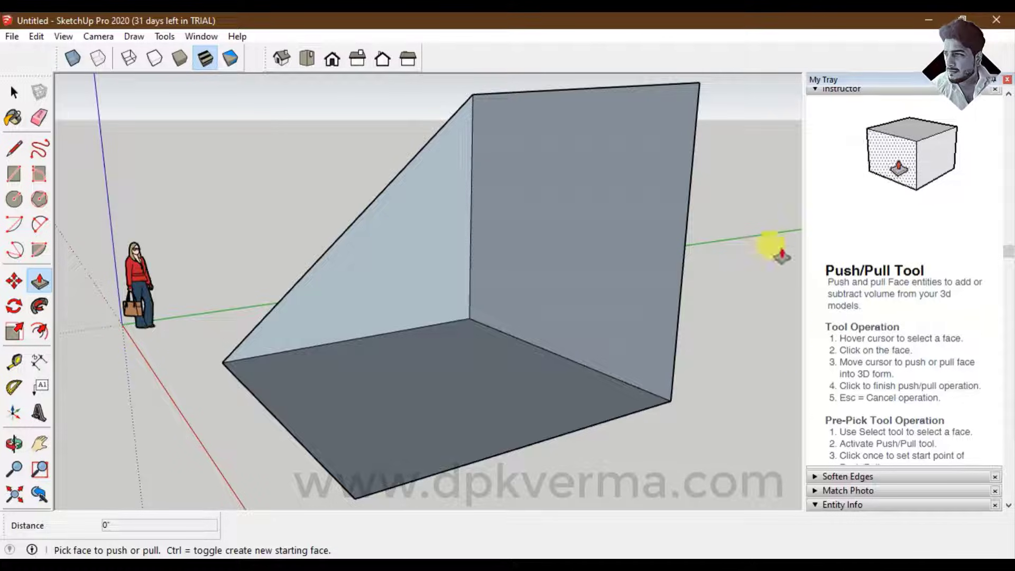
left_click(37, 496)
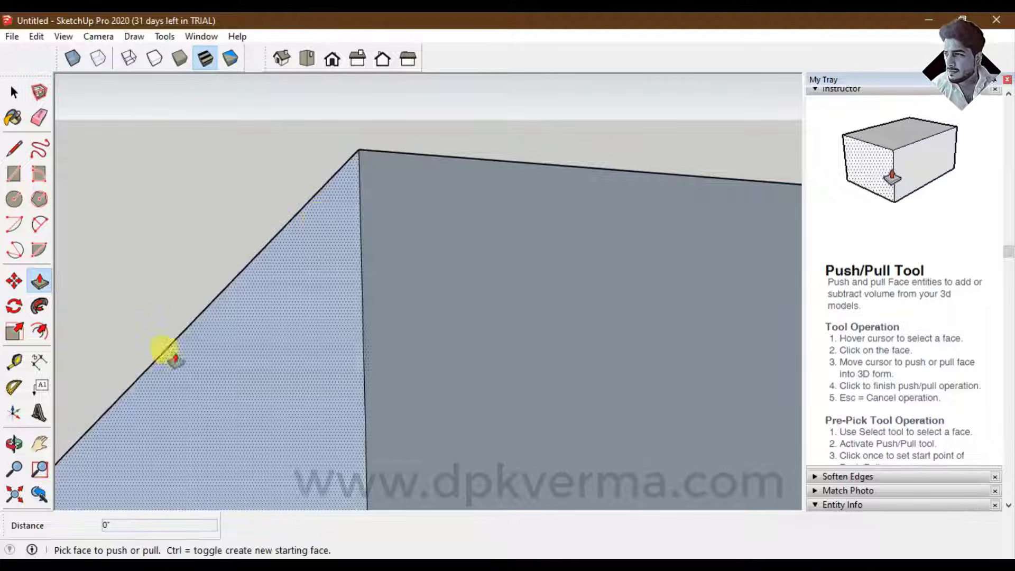
left_click(45, 489)
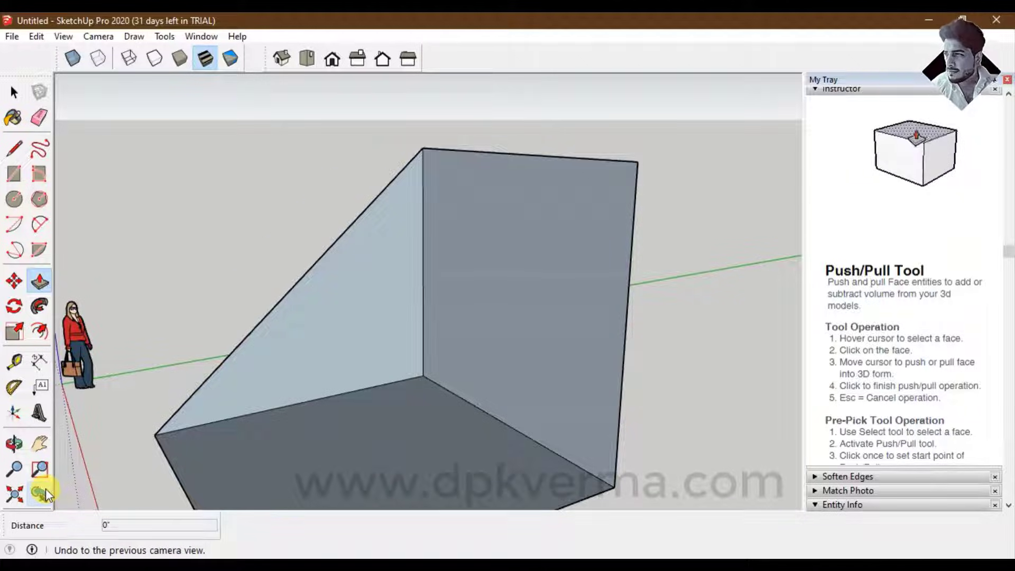
left_click(45, 488)
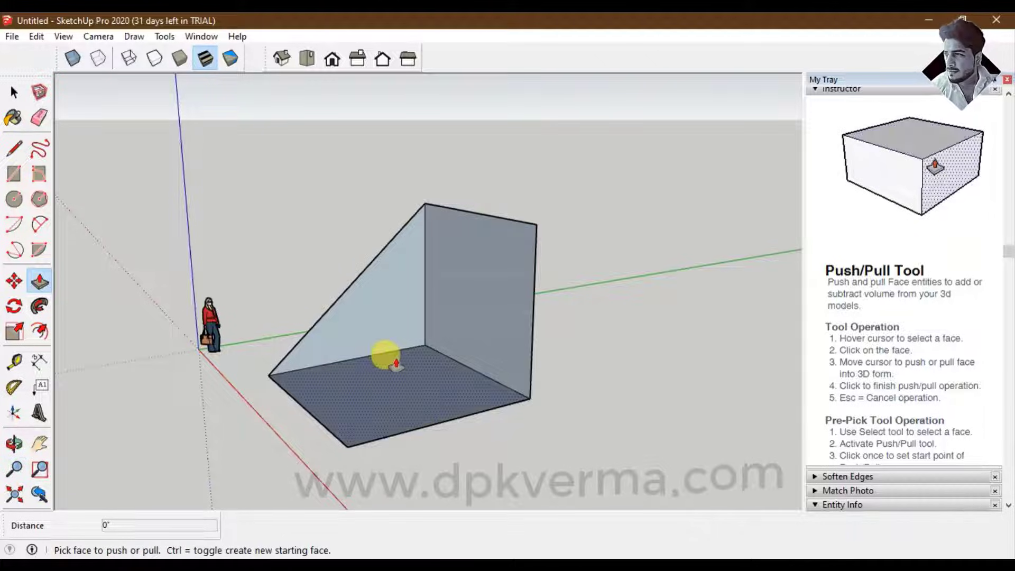
Orbit around the wedge to see it from several angles
mouse_move(385, 359)
middle_mouse_down()
mouse_move(616, 333)
mouse_move(455, 340)
mouse_move(358, 328)
mouse_move(238, 404)
middle_mouse_up()
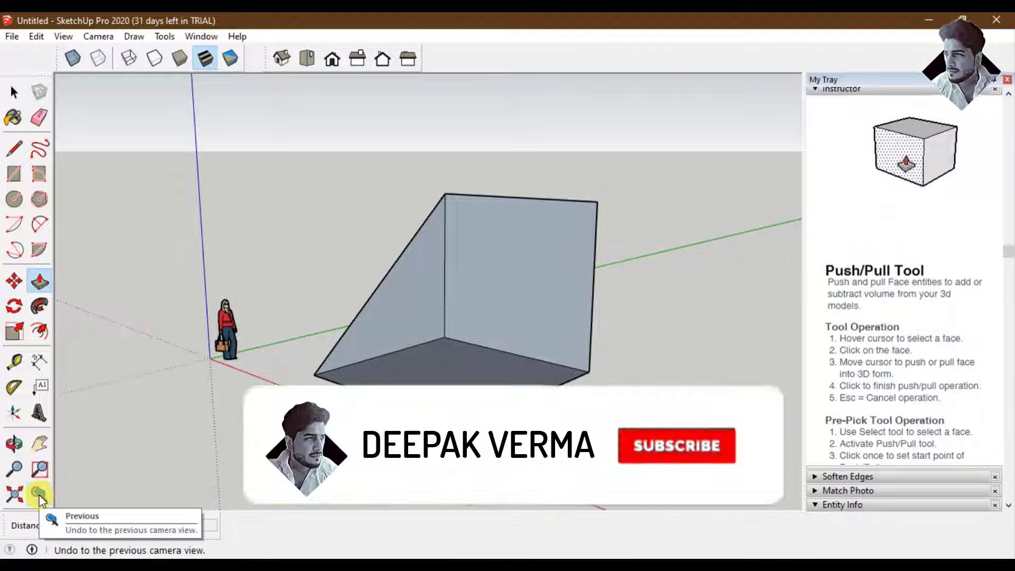
mouse_move(522, 310)
middle_mouse_down()
mouse_move(407, 288)
mouse_move(464, 301)
middle_mouse_up()
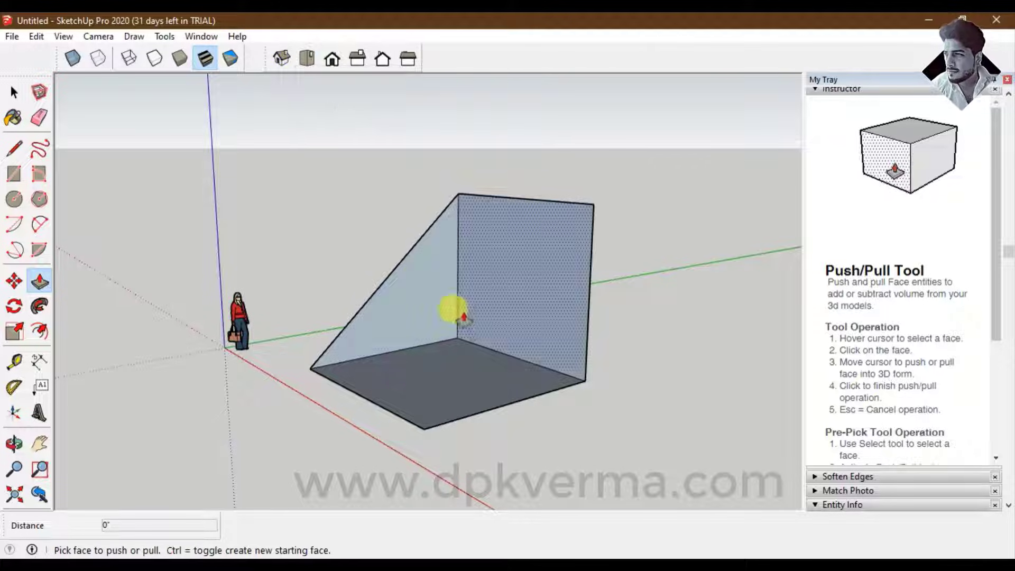
mouse_move(485, 294)
middle_mouse_down()
mouse_move(355, 323)
mouse_move(503, 336)
mouse_move(396, 271)
mouse_move(391, 301)
middle_mouse_up()
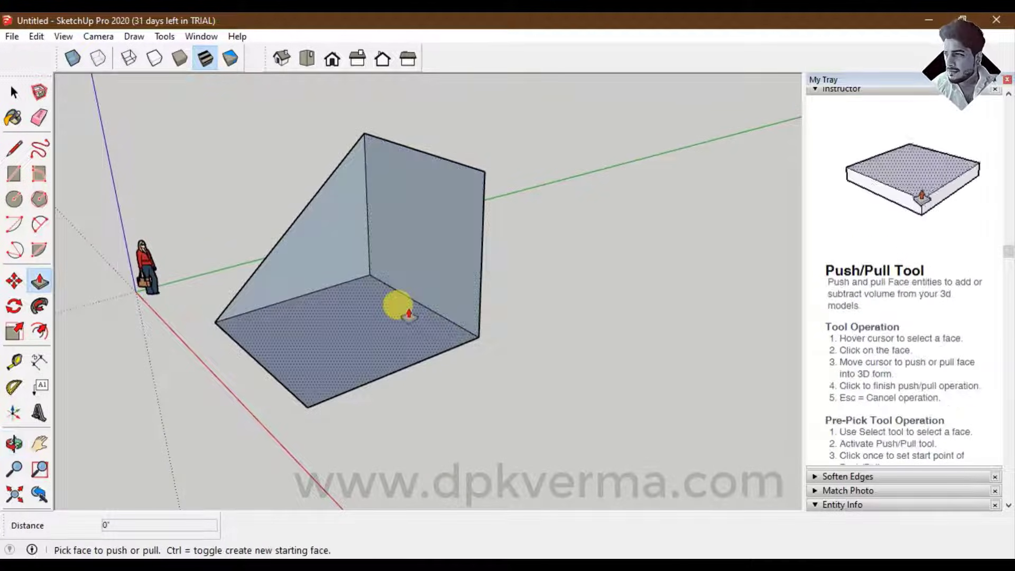
From Top view, draw a closed rectangular face beside the wedge, then orbit to perspective
left_click(308, 57)
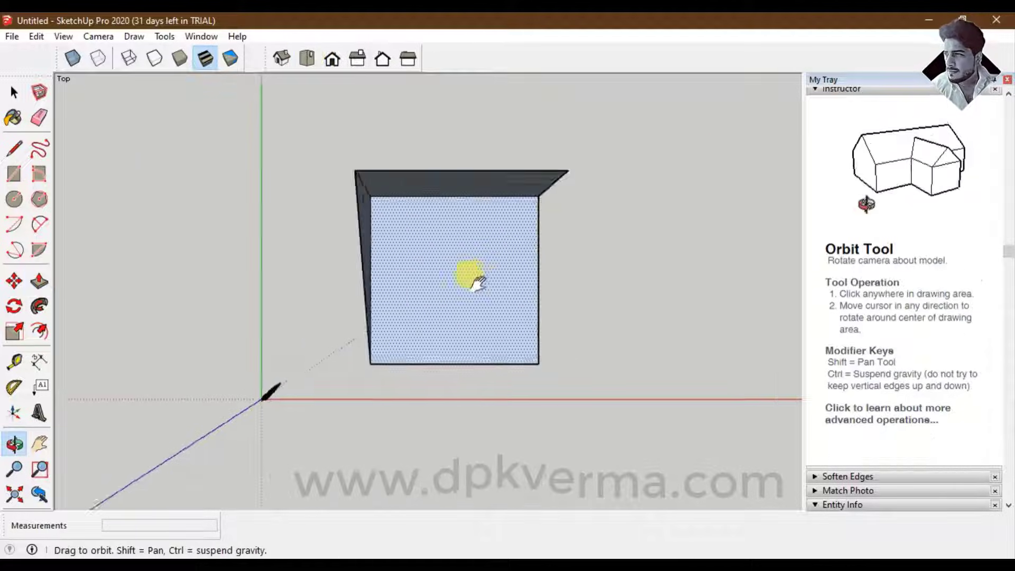
middle_click_drag(470, 274, 290, 297)
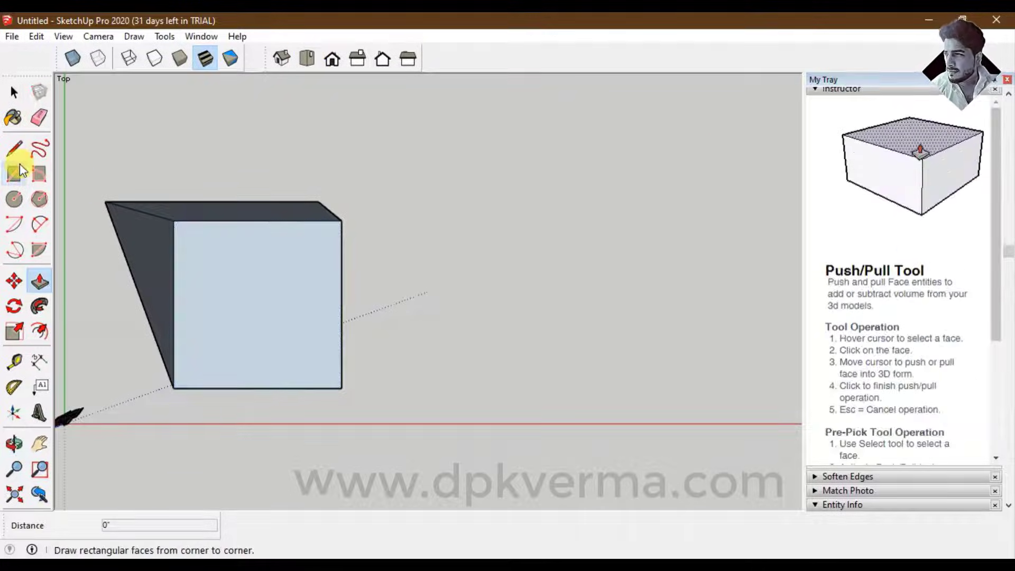
left_click(14, 149)
left_click(479, 202)
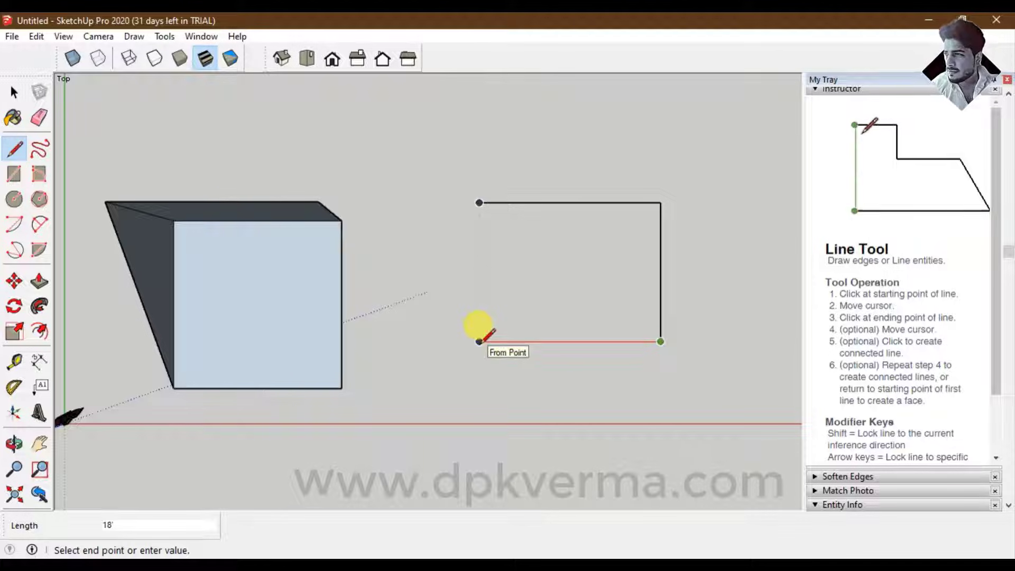
left_click(479, 341)
left_click(479, 203)
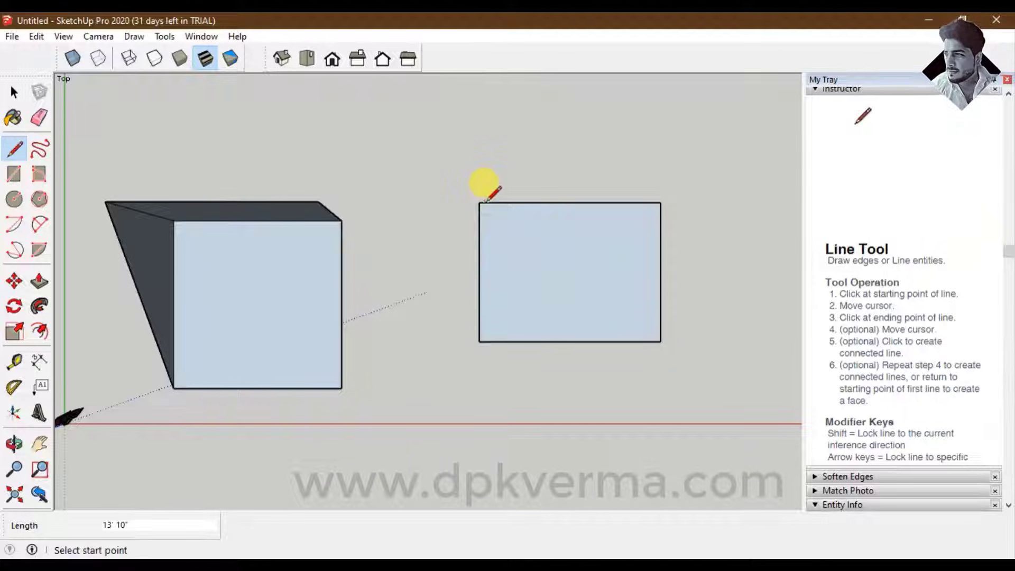
mouse_move(582, 355)
middle_mouse_down()
mouse_move(645, 141)
mouse_move(517, 282)
mouse_move(612, 220)
mouse_move(601, 220)
middle_mouse_up()
scroll(579, 254, "down", 3)
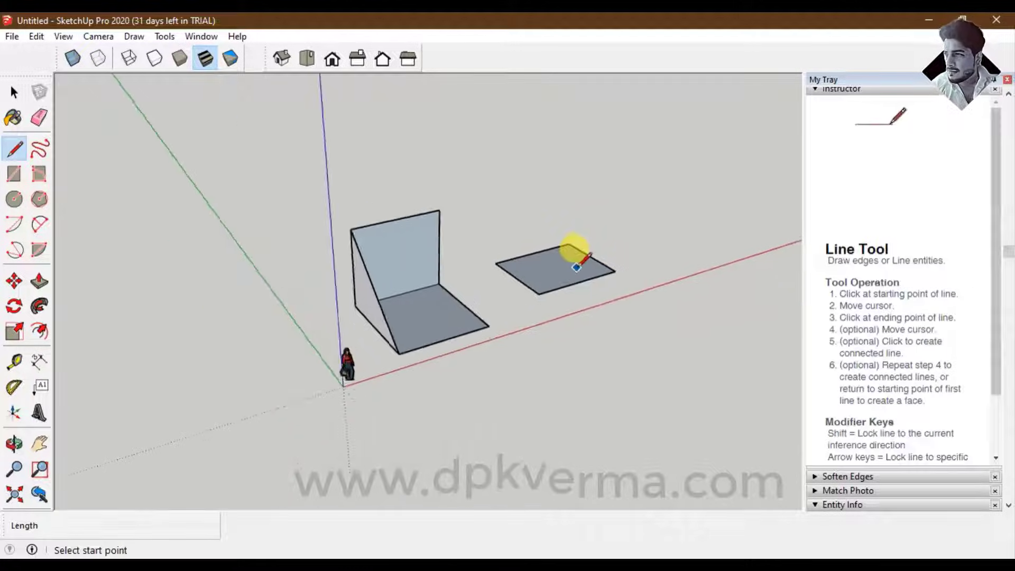
mouse_move(578, 253)
middle_mouse_down()
mouse_move(498, 277)
mouse_move(548, 295)
mouse_move(222, 317)
mouse_move(277, 291)
mouse_move(484, 324)
mouse_move(464, 329)
middle_mouse_up()
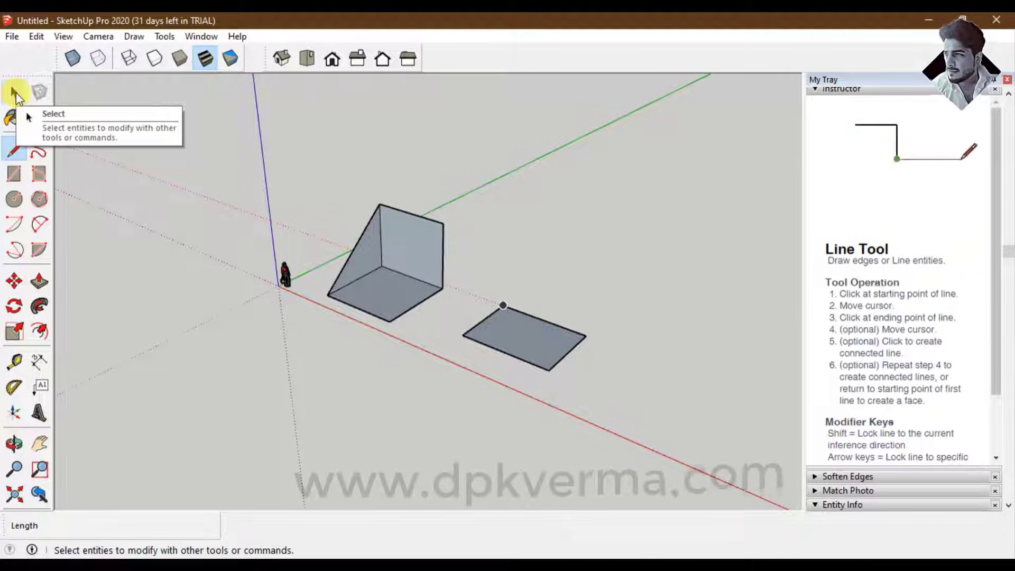
Window-select the wedge, rectangle and figure and delete them
left_click(15, 95)
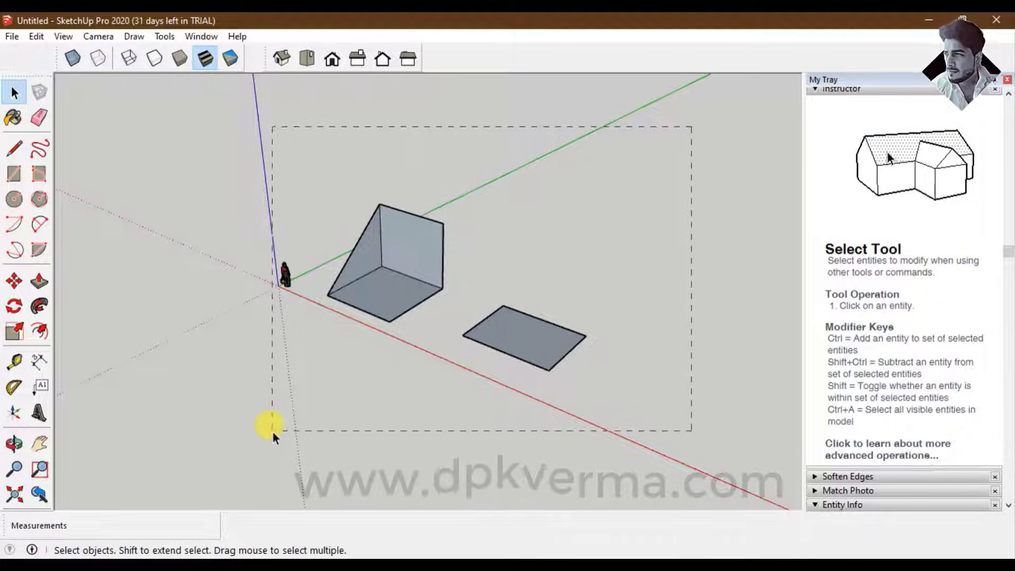
left_click_drag(272, 430, 272, 433)
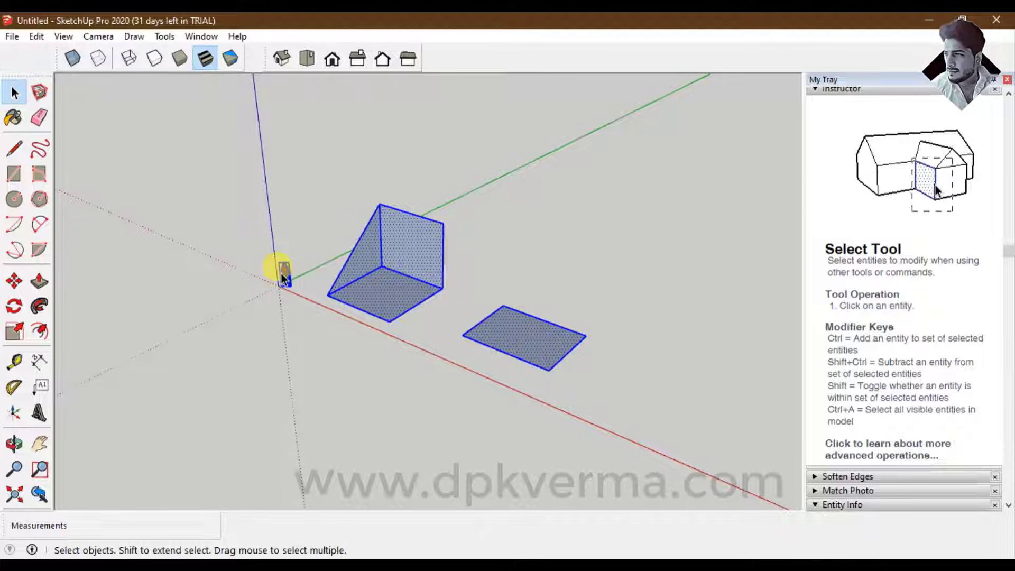
key("Delete")
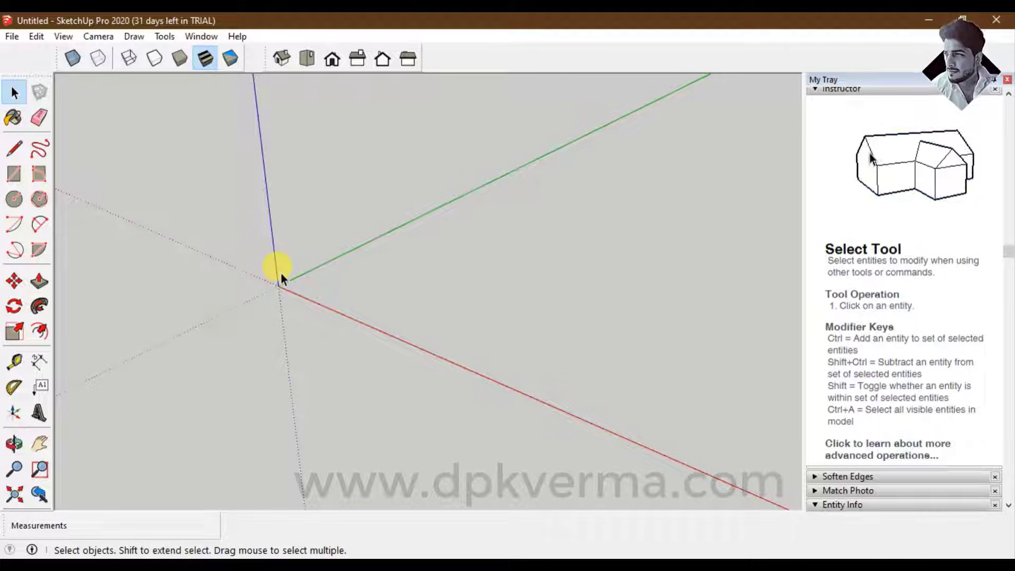
Draw two test triangle faces with the Line tool, then cancel the open line
left_click(26, 144)
left_click(389, 288)
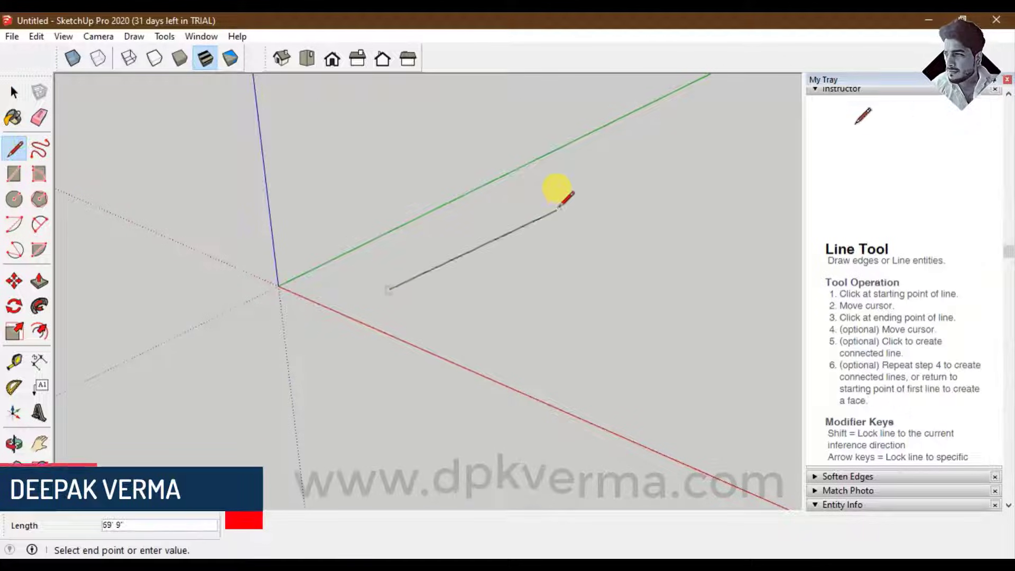
left_click(561, 205)
left_click(591, 315)
left_click(411, 253)
left_click(390, 245)
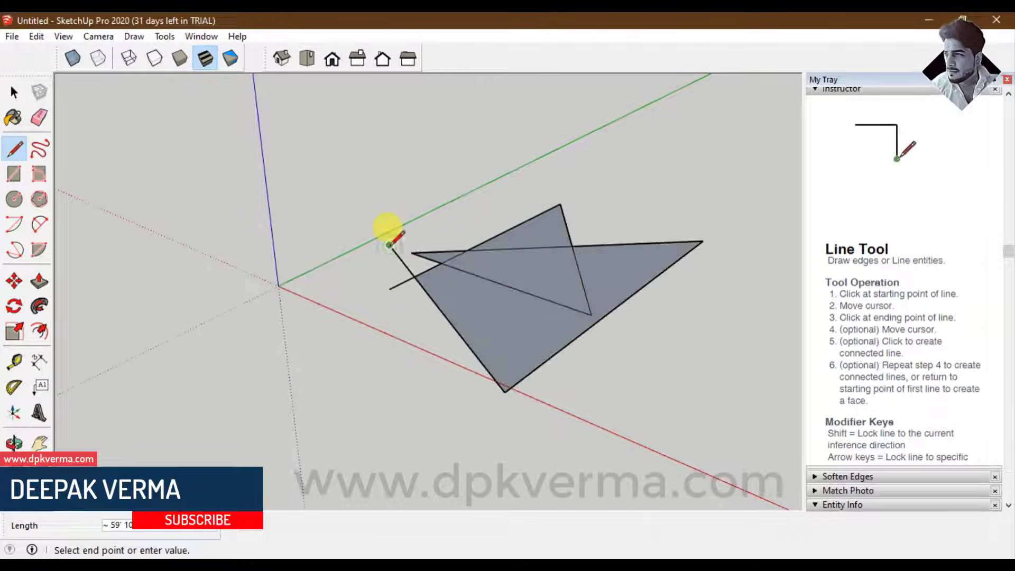
right_click(391, 246)
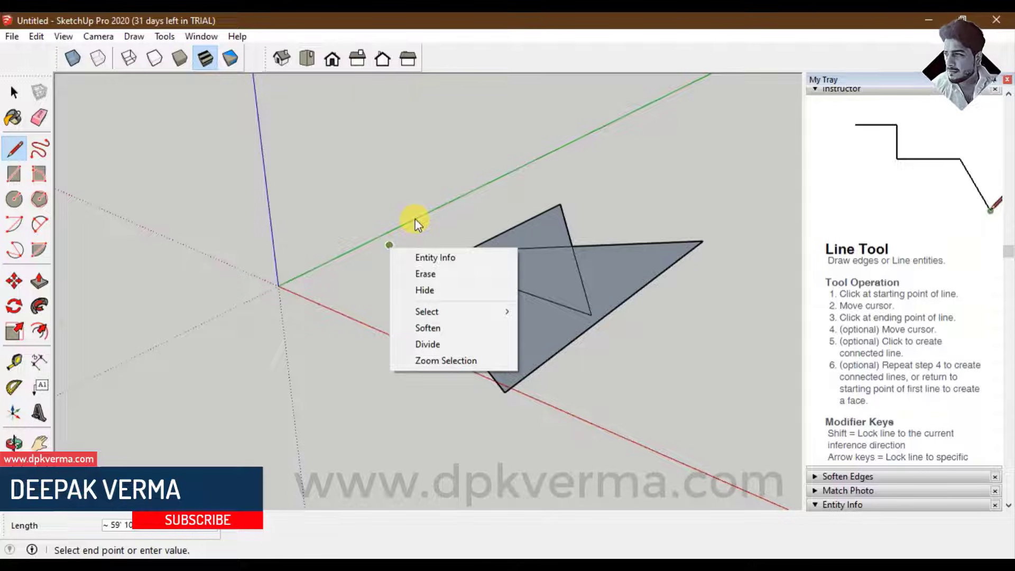
key("Escape")
key("Escape")
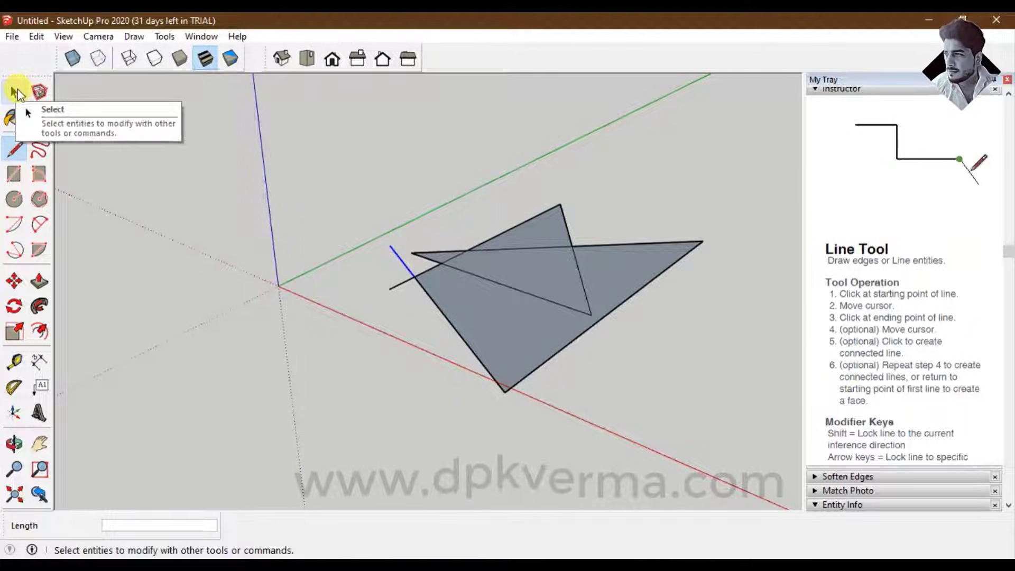
Select both triangles and erase them via the right-click menu
key("space")
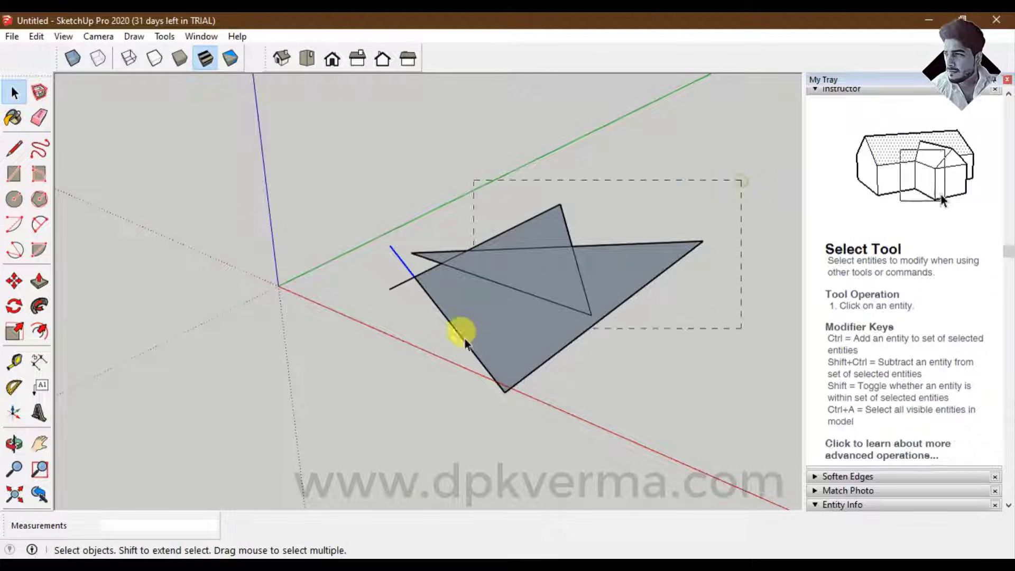
left_click_drag(319, 423, 318, 424)
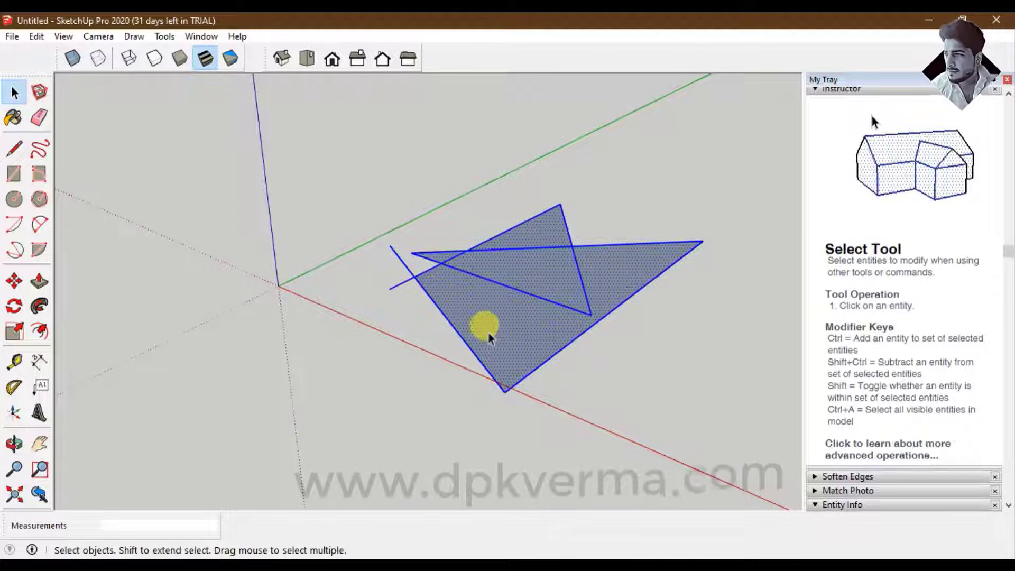
right_click(475, 268)
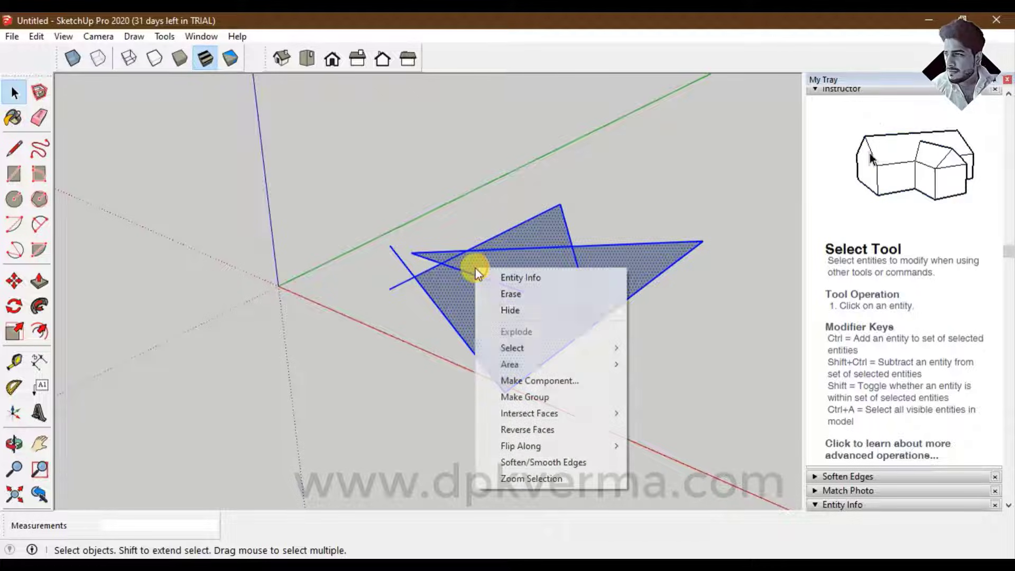
left_click(497, 293)
mouse_move(496, 292)
middle_mouse_down()
mouse_move(509, 300)
mouse_move(512, 288)
mouse_move(407, 330)
mouse_move(392, 358)
mouse_move(453, 306)
mouse_move(347, 378)
mouse_move(430, 355)
mouse_move(364, 365)
middle_mouse_up()
Draw an upright four-sided face with the Line tool, locking edges to the red, green and blue axes
left_click(26, 150)
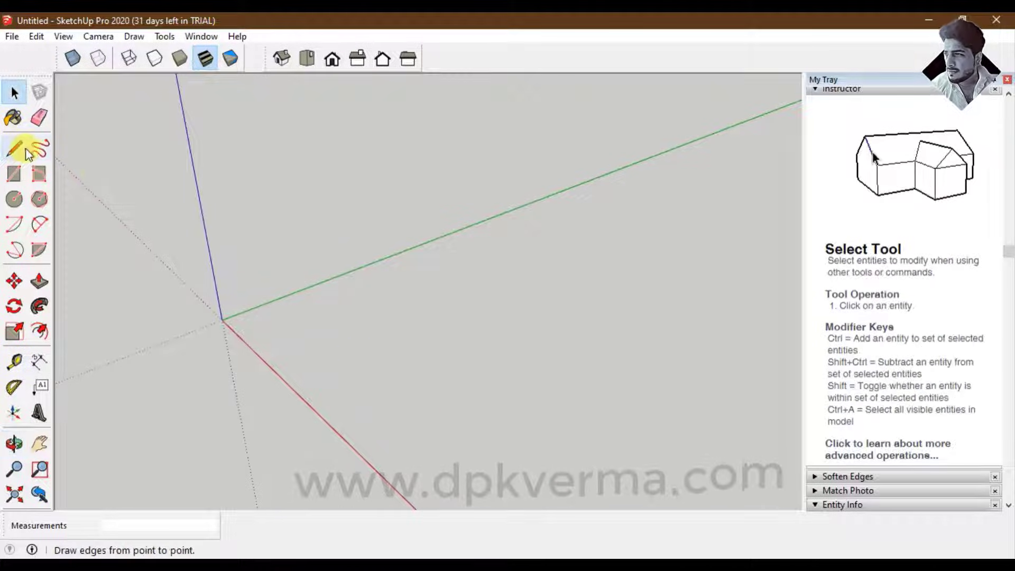
left_click(25, 151)
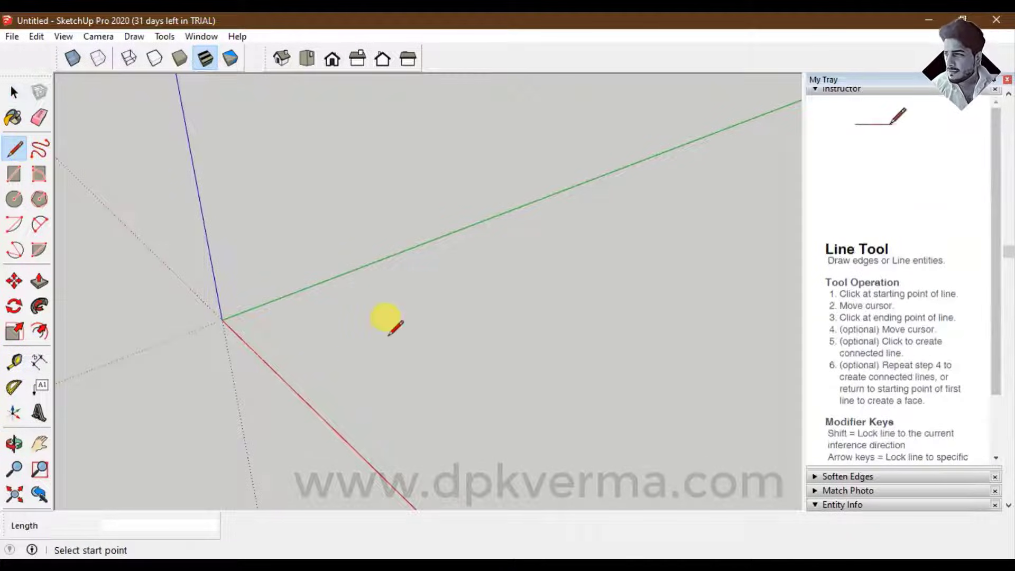
left_click(336, 332)
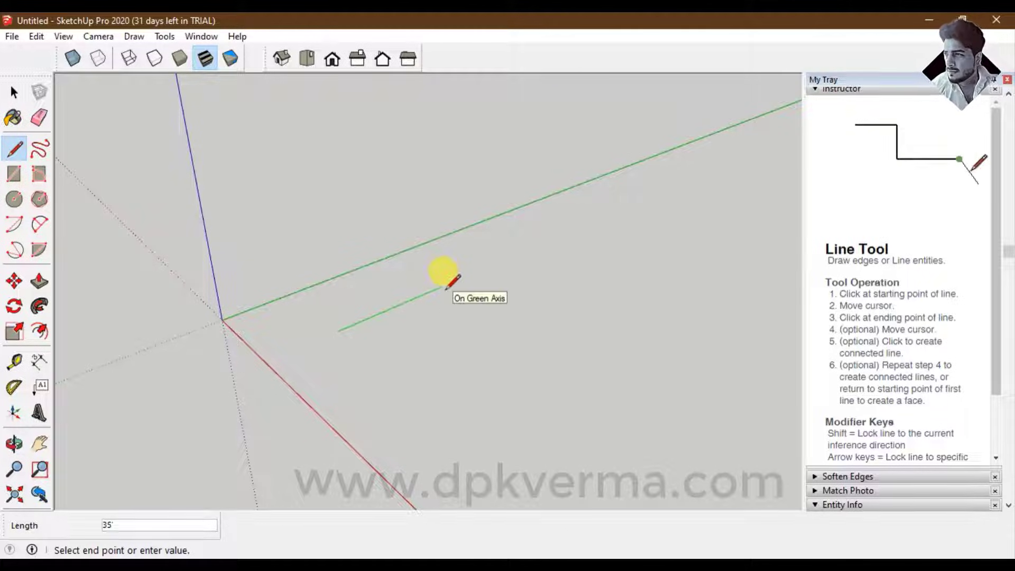
key("Left")
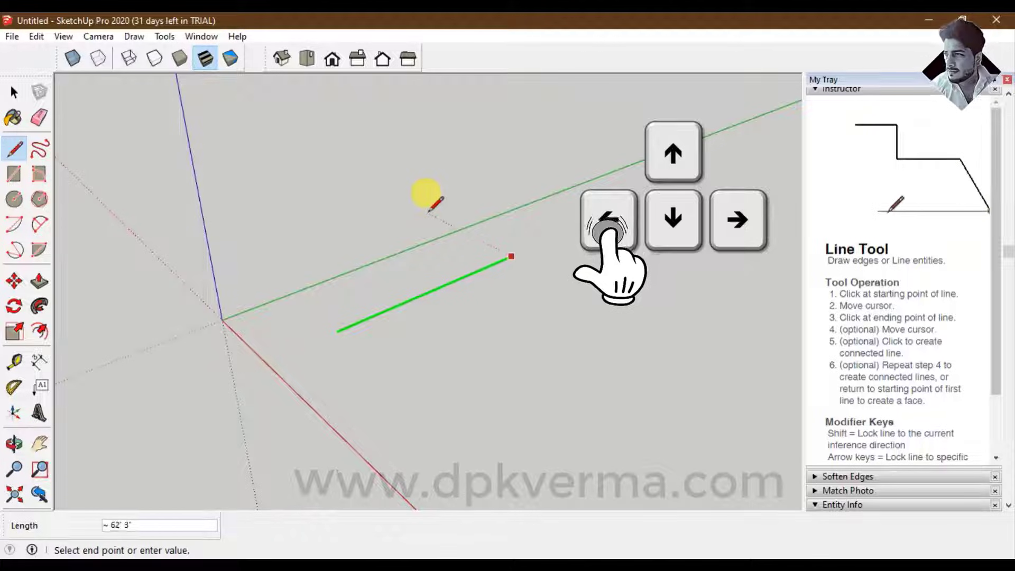
key("Right")
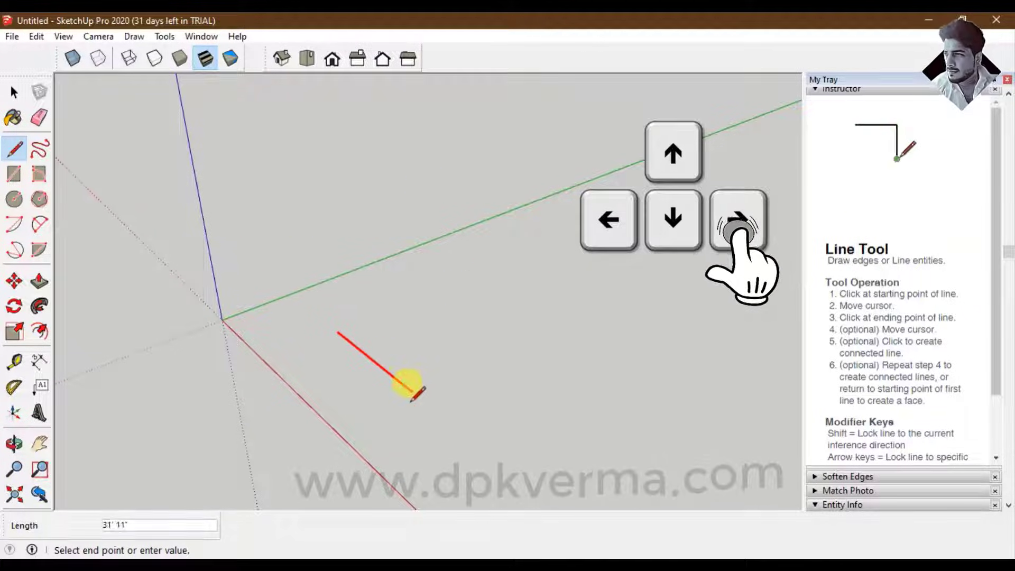
key("Up")
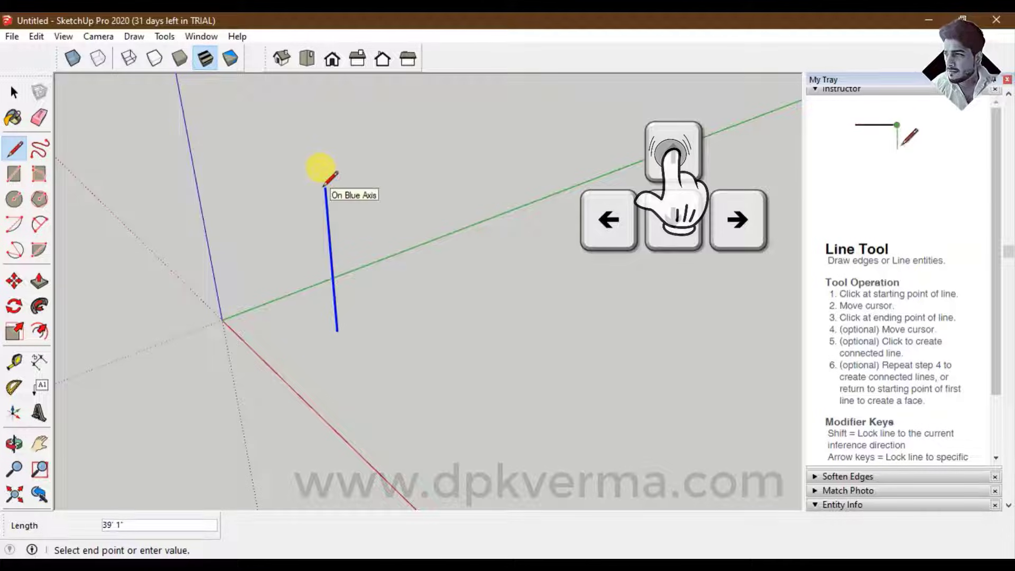
key("Down")
left_click(325, 187)
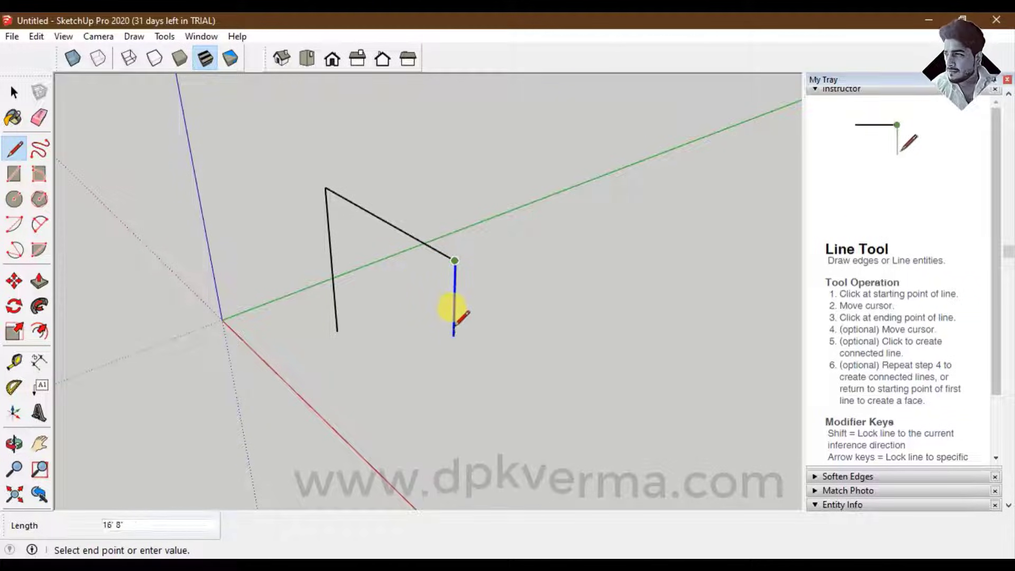
left_click(337, 331)
Orbit around the new upright face to inspect it from several angles
mouse_move(344, 317)
middle_mouse_down()
mouse_move(386, 317)
mouse_move(566, 197)
mouse_move(415, 216)
mouse_move(136, 288)
mouse_move(363, 256)
mouse_move(596, 281)
mouse_move(548, 265)
middle_mouse_up()
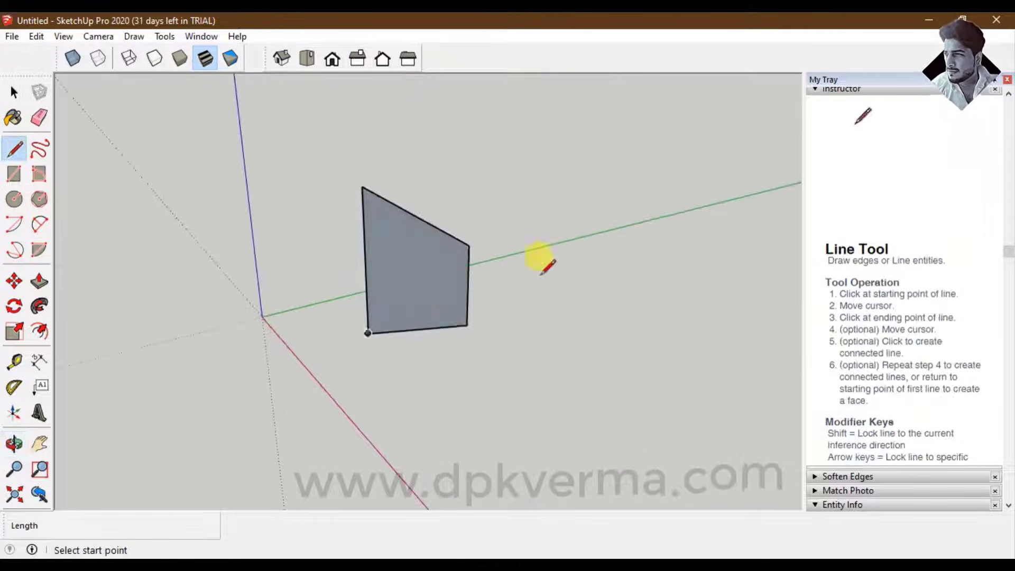
middle_click_drag(404, 306, 471, 329)
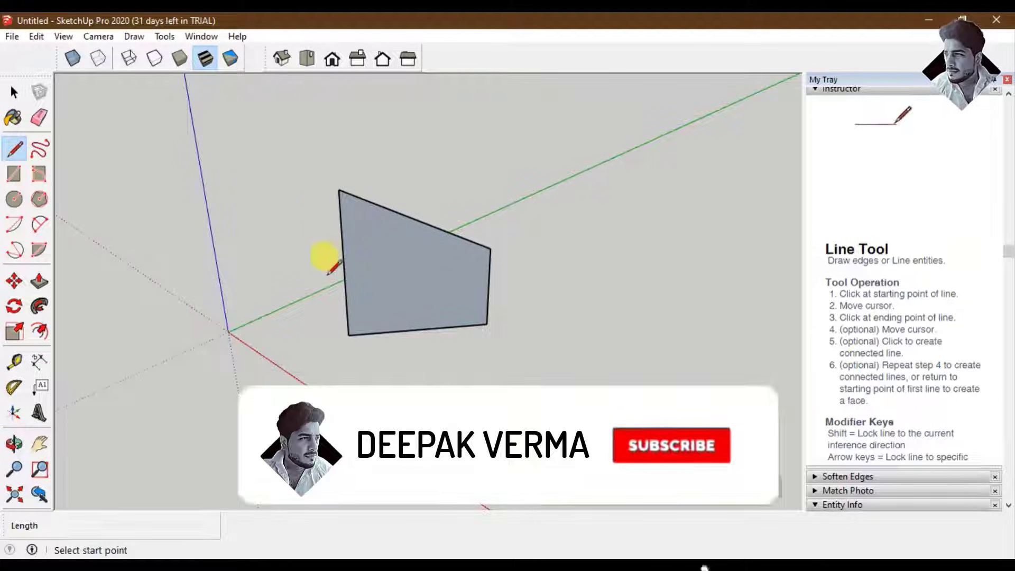
mouse_move(328, 274)
middle_mouse_down()
mouse_move(562, 297)
mouse_move(589, 175)
mouse_move(265, 261)
mouse_move(398, 283)
mouse_move(265, 295)
mouse_move(437, 261)
mouse_move(679, 294)
middle_mouse_up()
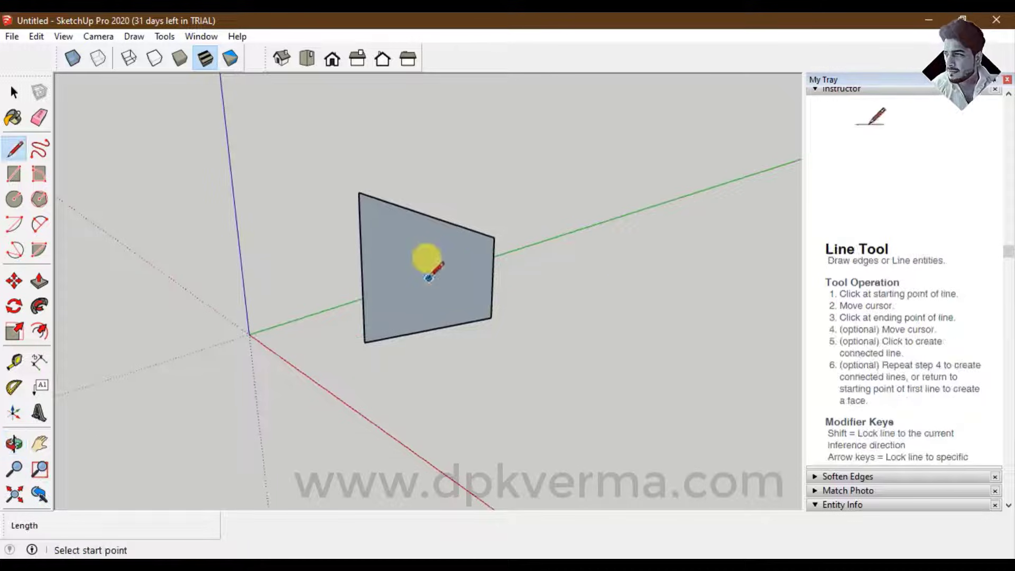
middle_click_drag(429, 278, 258, 148)
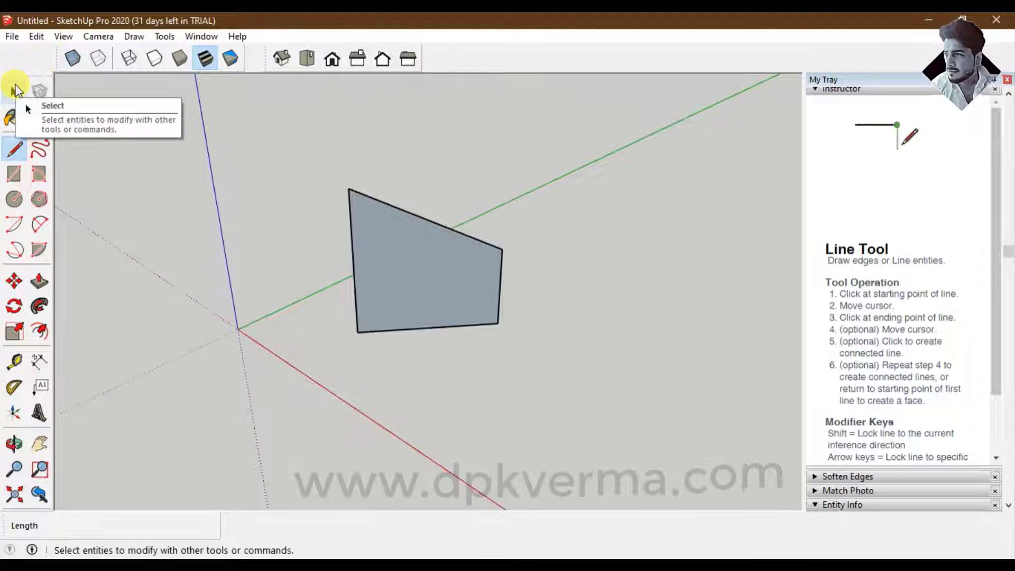
left_click(14, 92)
middle_click_drag(398, 294, 399, 290)
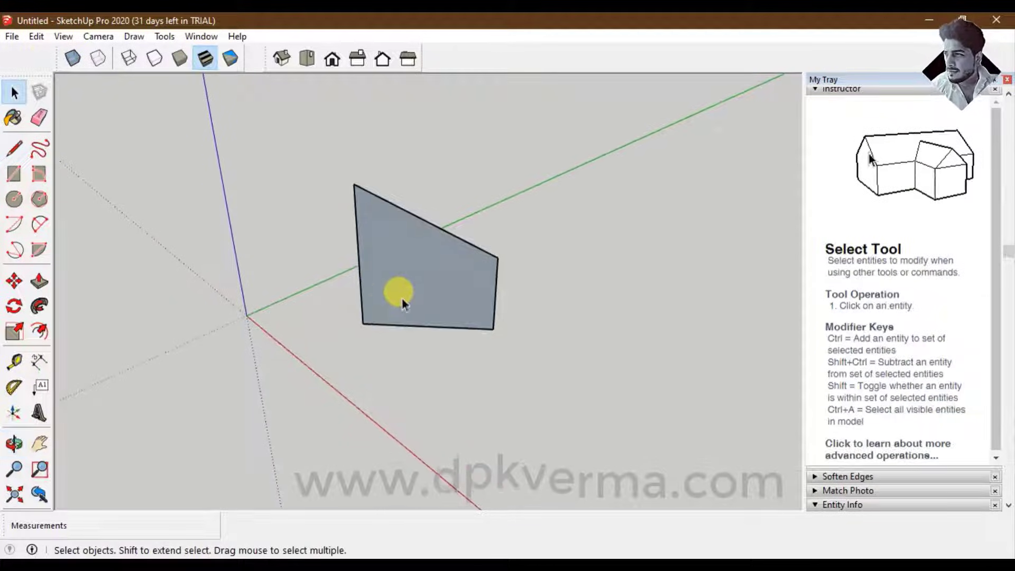
left_click_drag(328, 138, 537, 369)
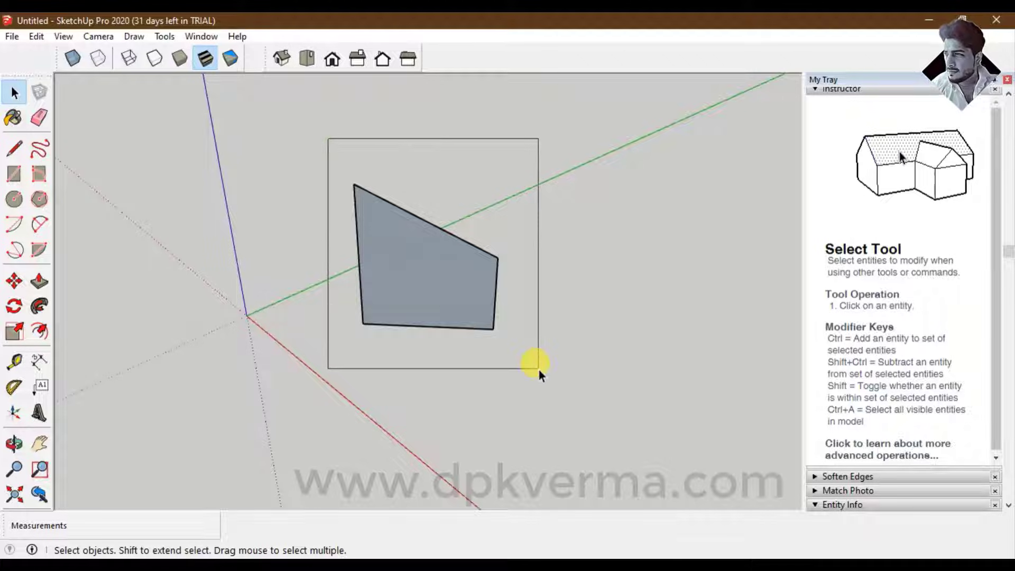
left_click(559, 336)
left_click(452, 277)
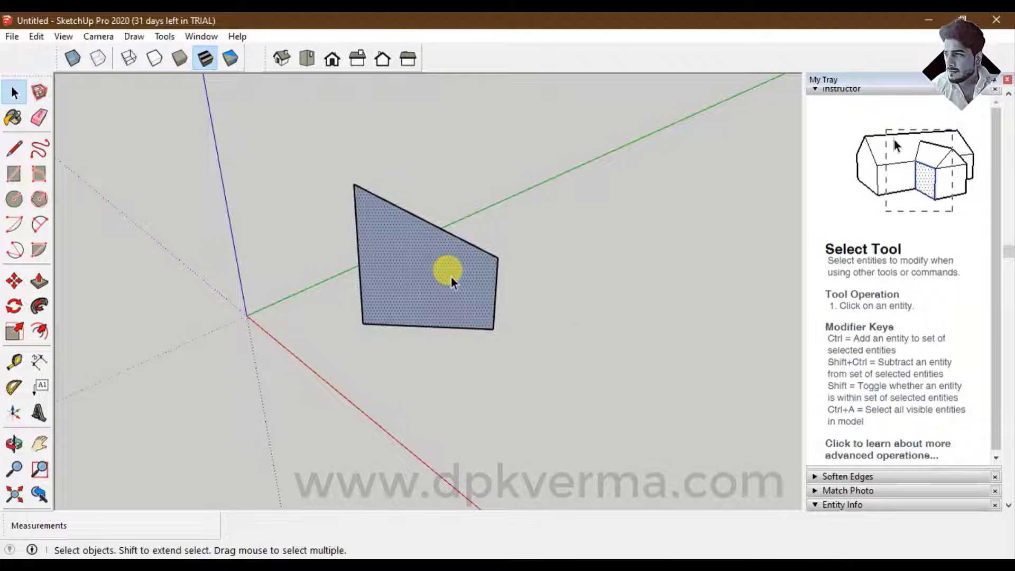
key("Delete")
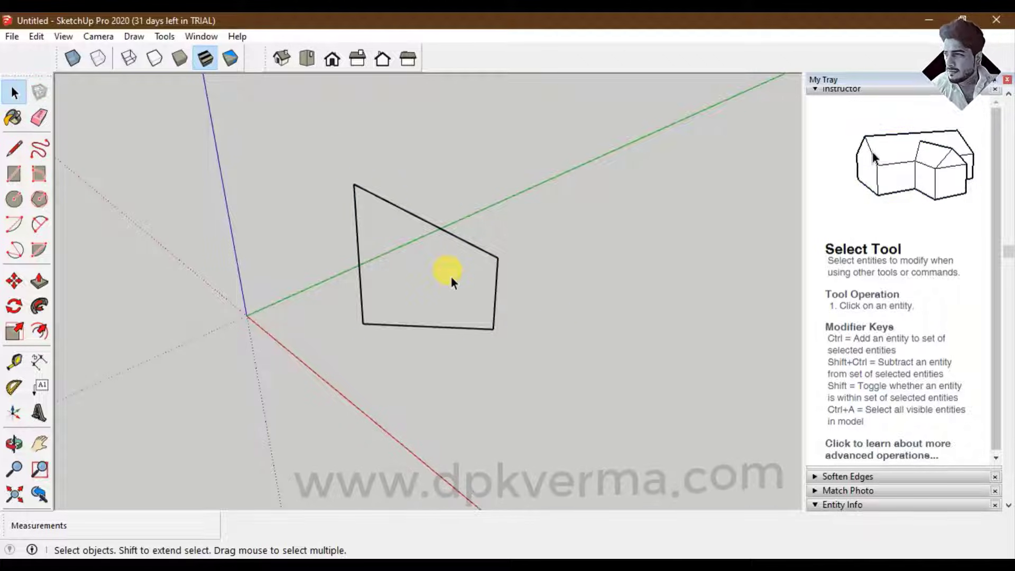
key("ctrl+z")
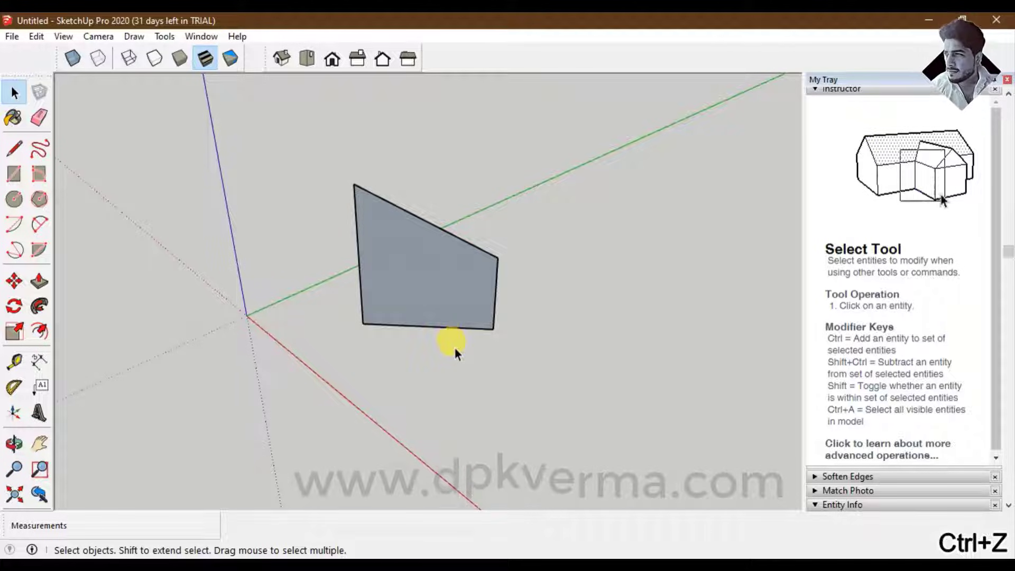
left_click(431, 290)
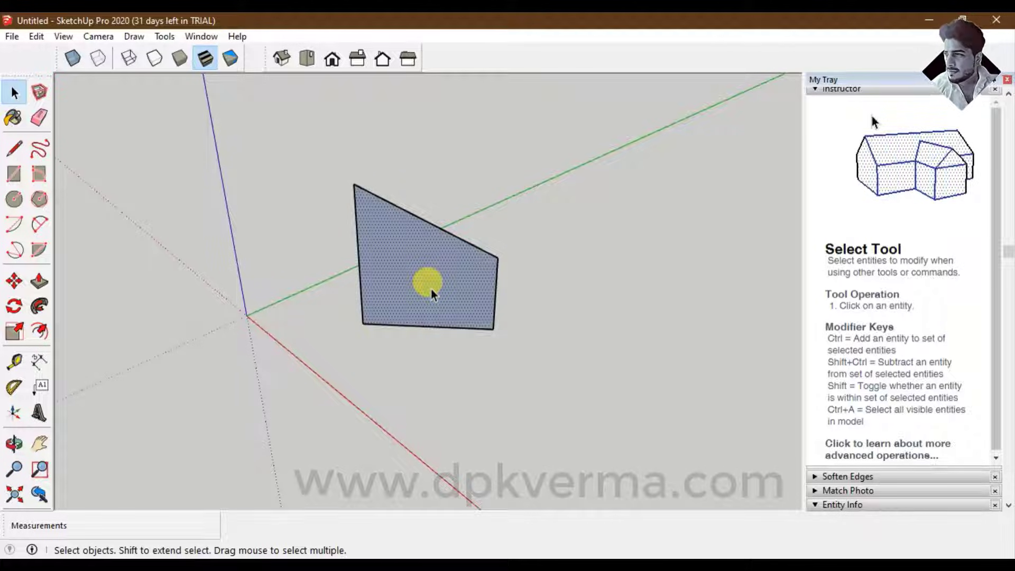
key("Delete")
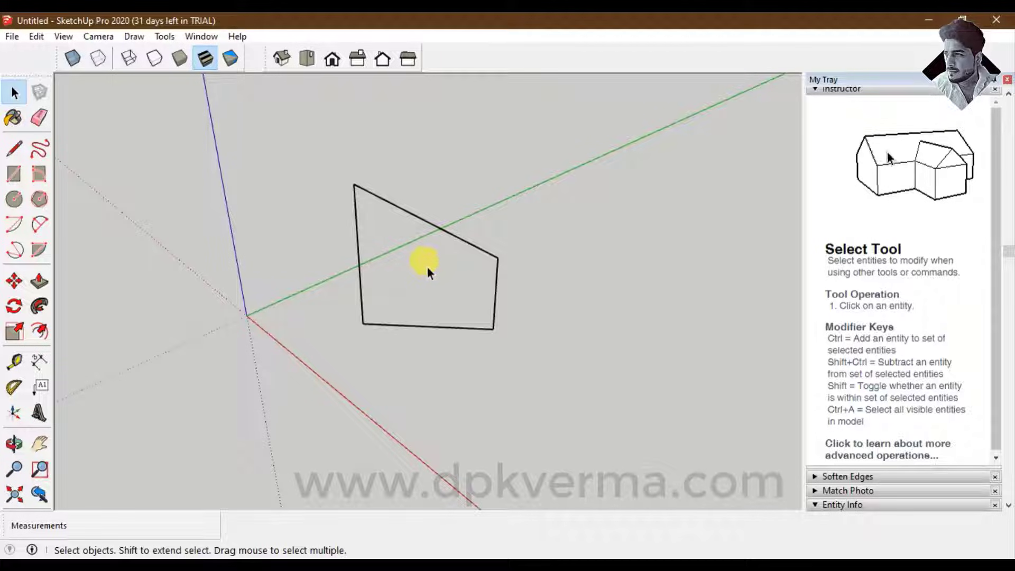
left_click(470, 245)
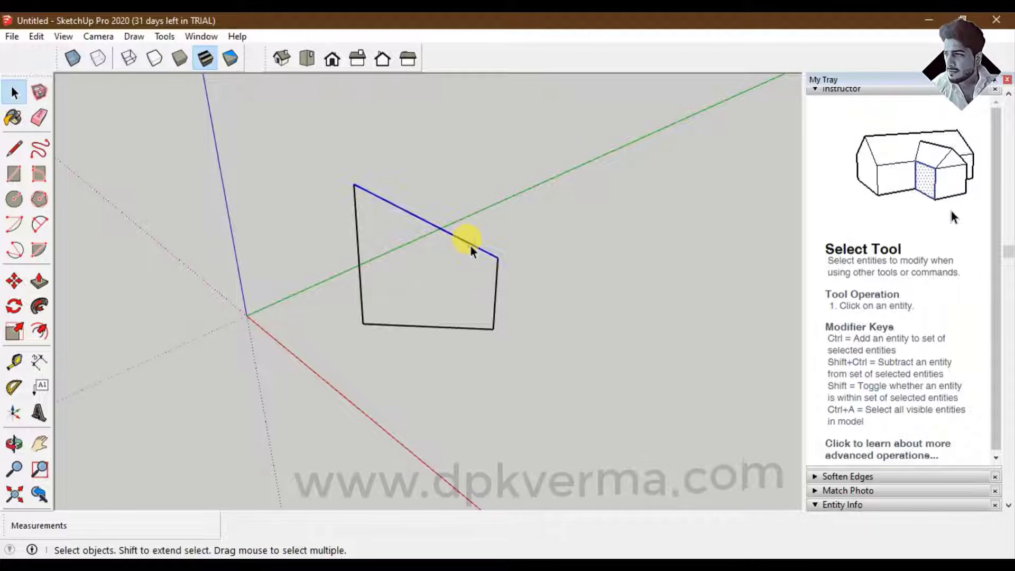
left_click(495, 281)
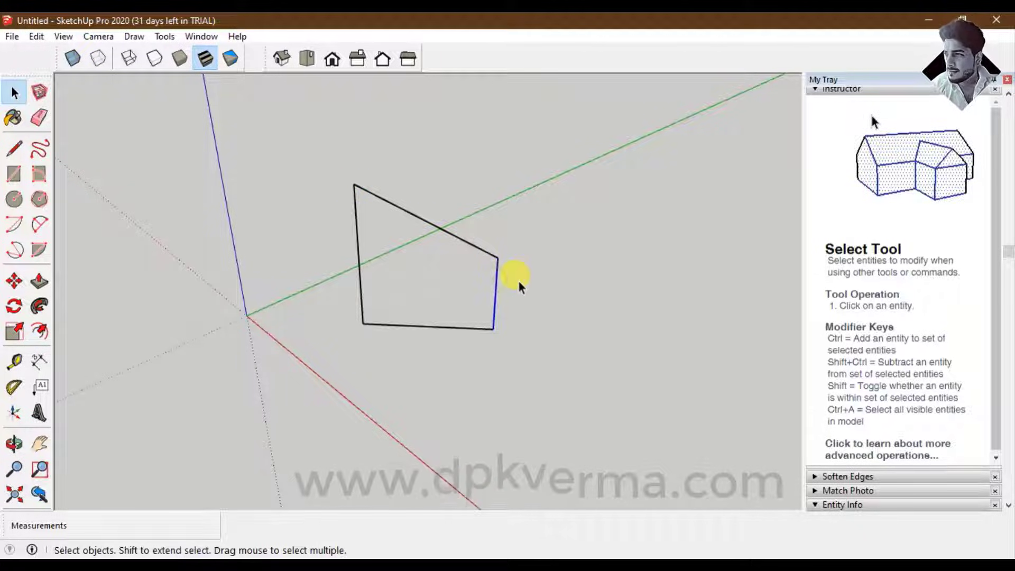
key("ctrl+z")
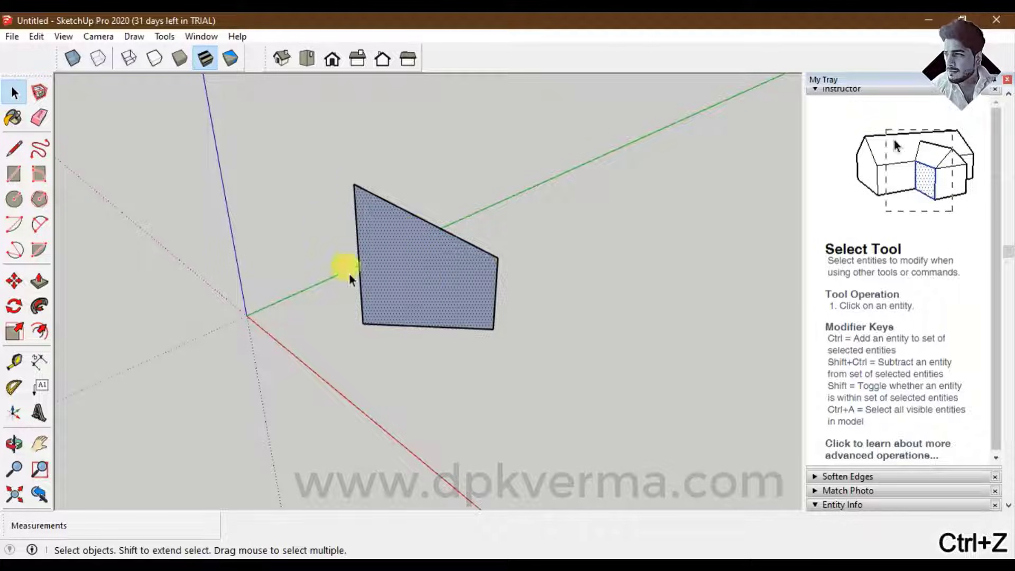
double_click(423, 275)
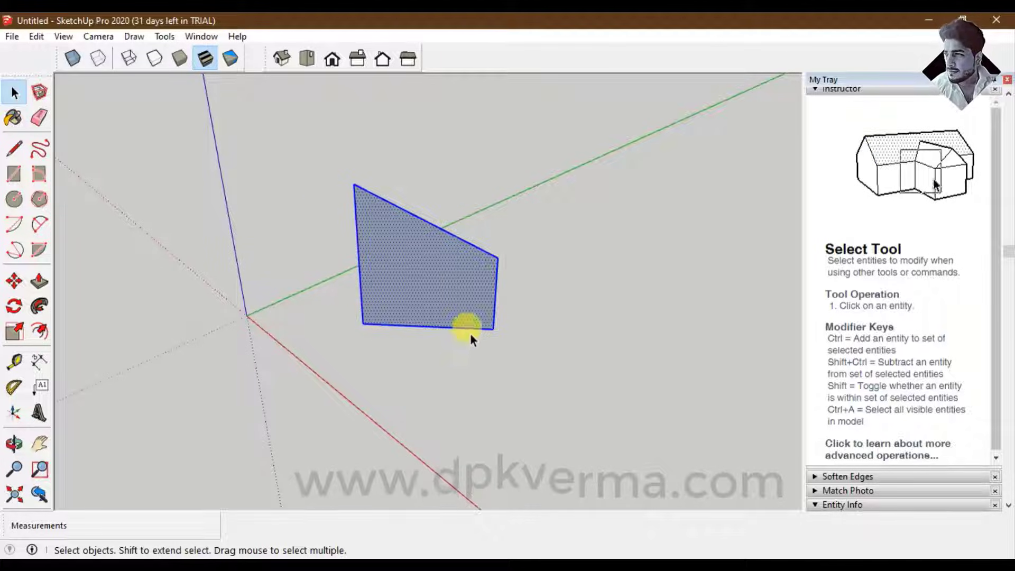
left_click(546, 251)
left_click(460, 257)
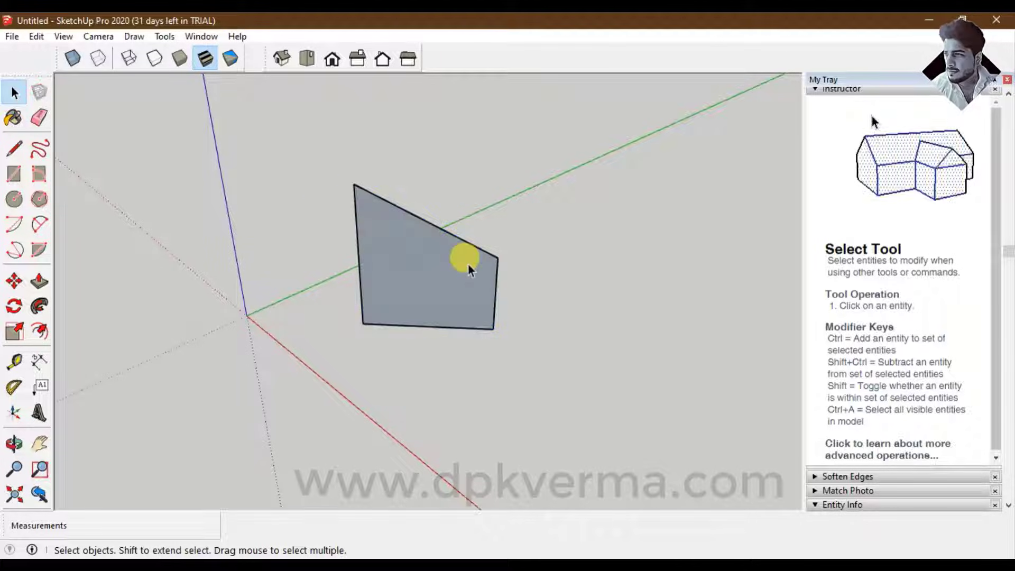
Select all geometry connected to the four-sided face and erase it, leaving only the axes
right_click(468, 264)
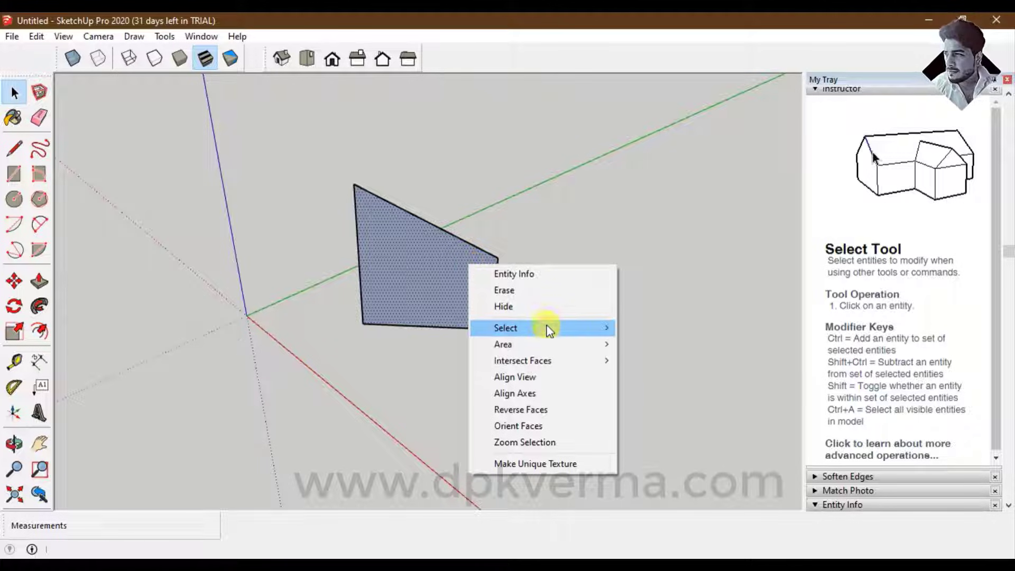
mouse_move(506, 328)
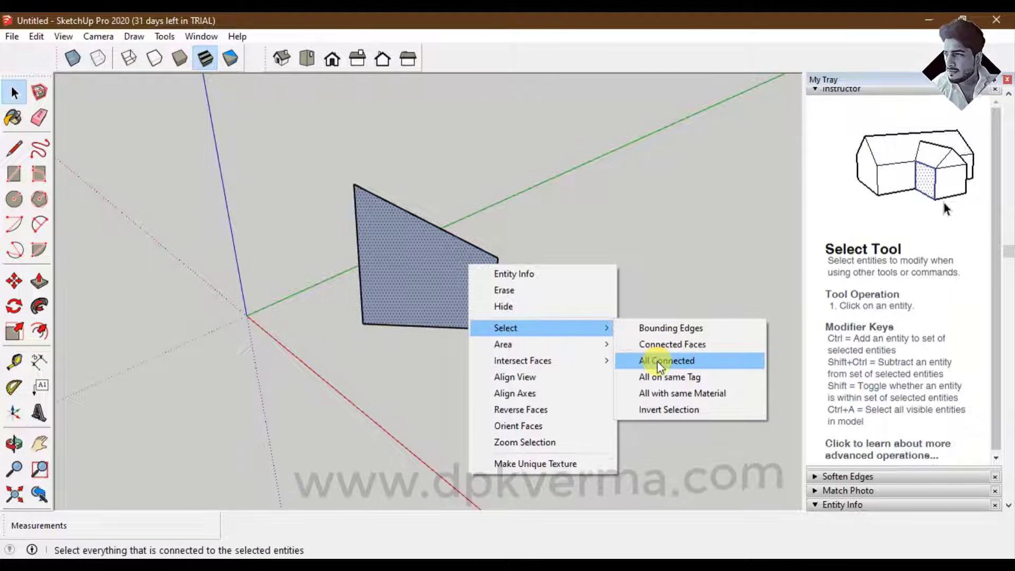
left_click(658, 360)
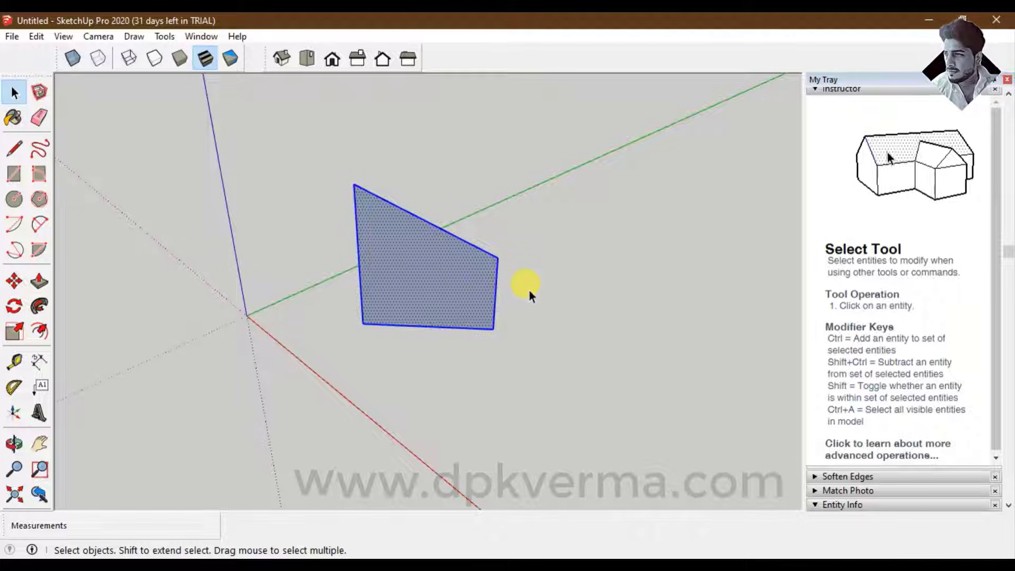
right_click(452, 247)
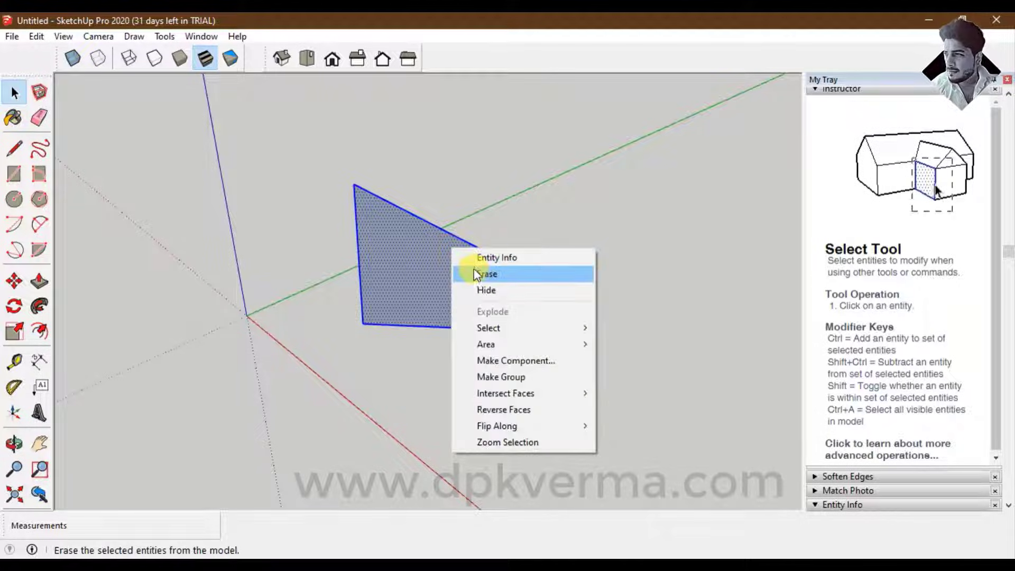
left_click(475, 271)
mouse_move(471, 268)
middle_mouse_down()
mouse_move(489, 291)
mouse_move(445, 283)
middle_mouse_up()
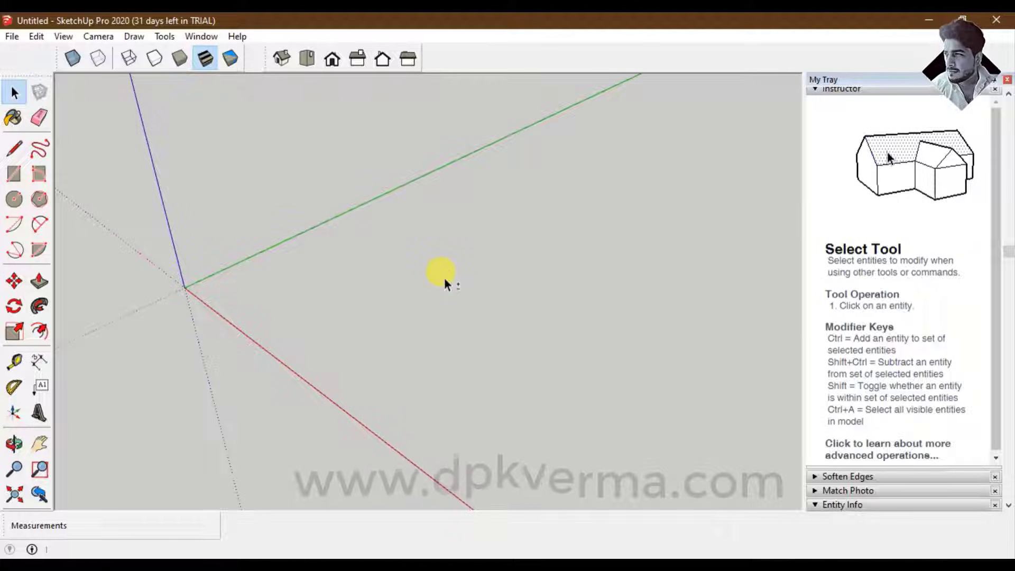
Draw a closed four-sided face on the ground plane with the Line tool
left_click(13, 149)
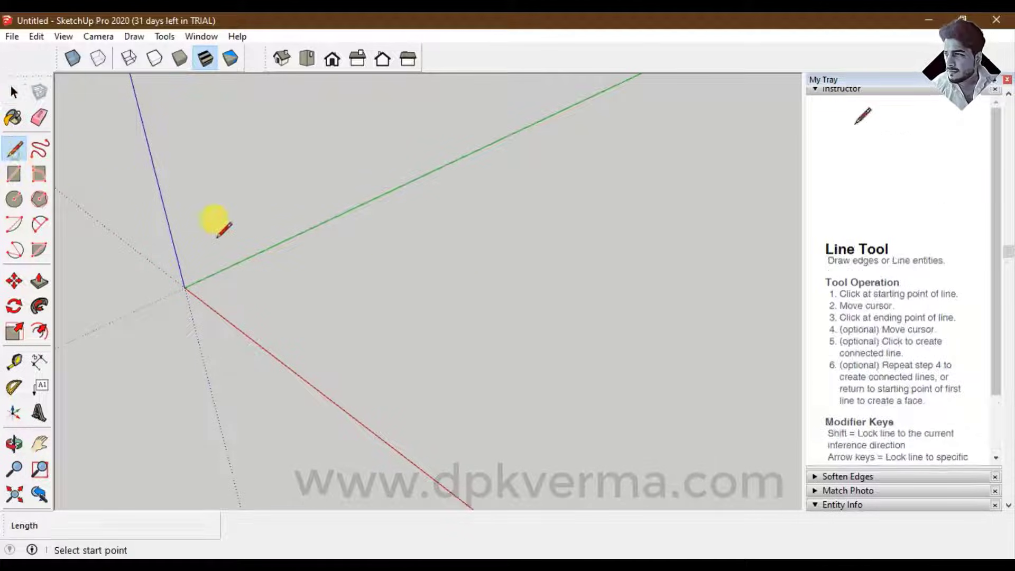
left_click(258, 292)
left_click(384, 227)
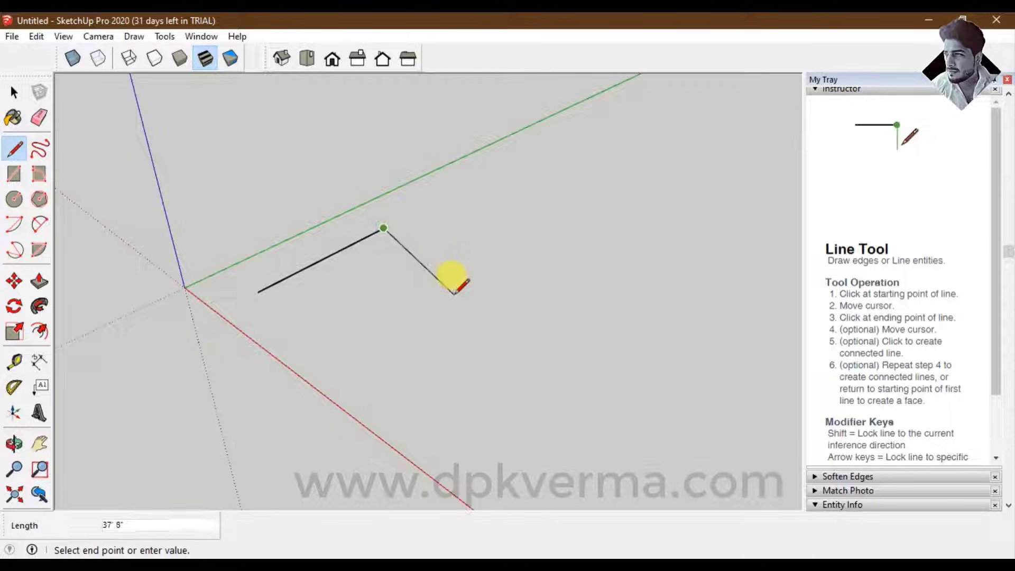
left_click(494, 284)
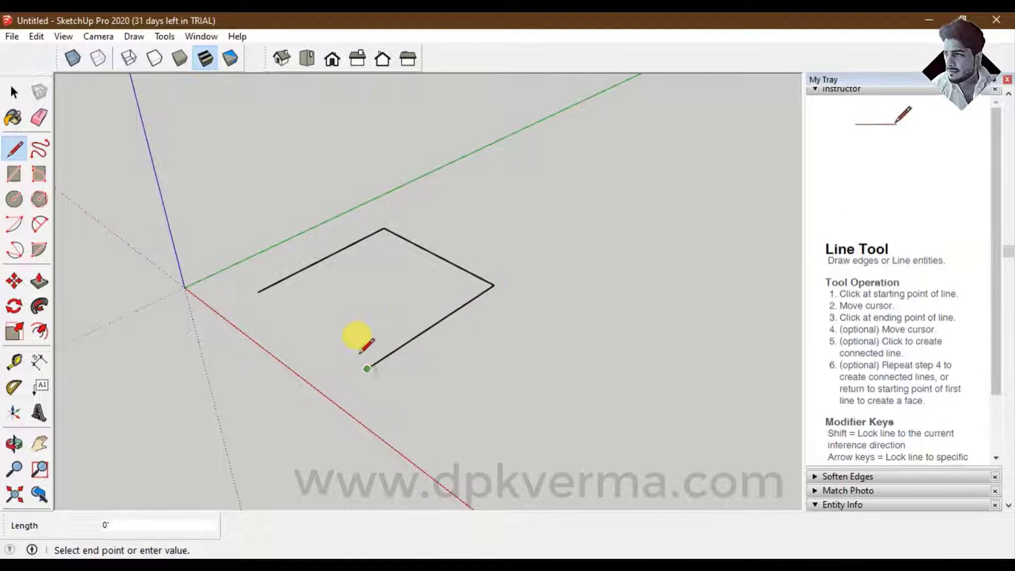
left_click(259, 291)
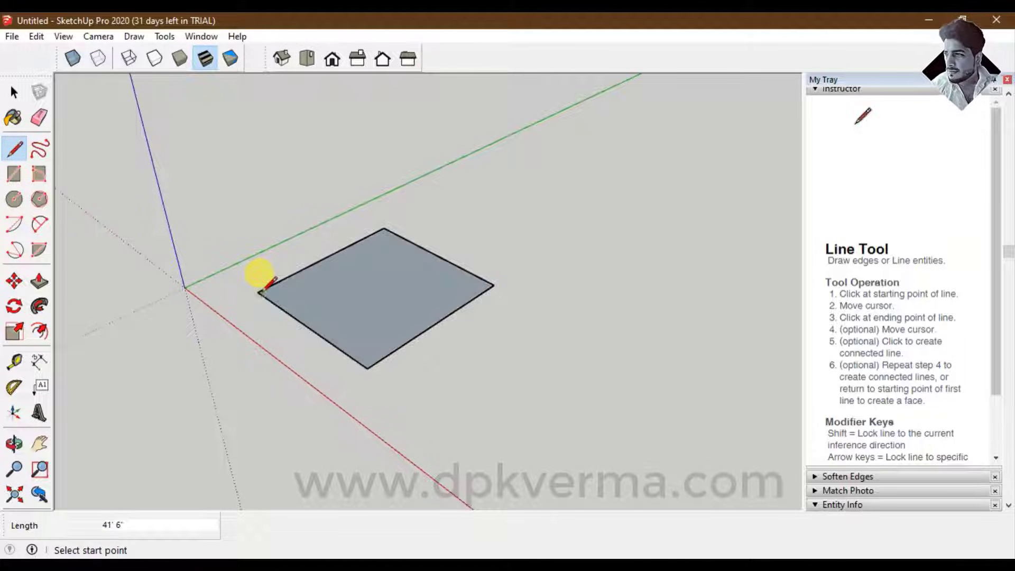
Split the square with a diagonal edge and start a new edge at the left side's midpoint
left_click(384, 229)
left_click(368, 368)
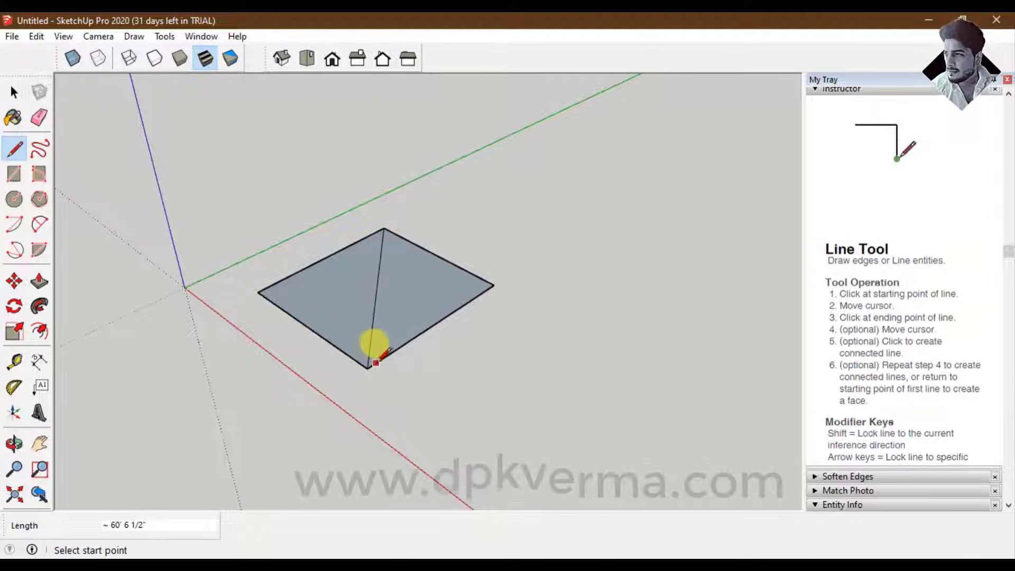
left_click(308, 327)
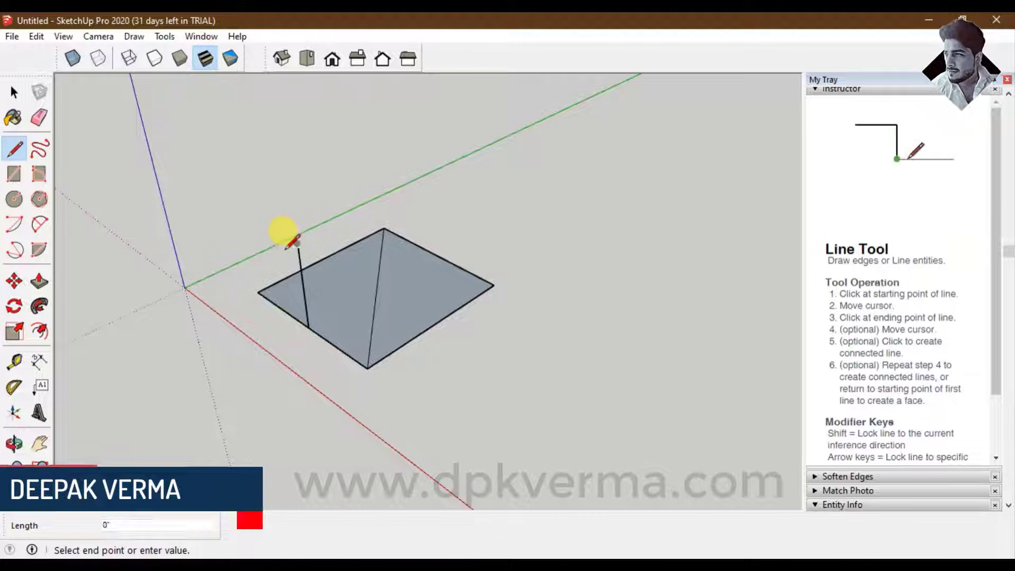
Close the left triangle and connect the apex to the bottom corners, forming triangular faces
left_click(258, 293)
left_click(298, 243)
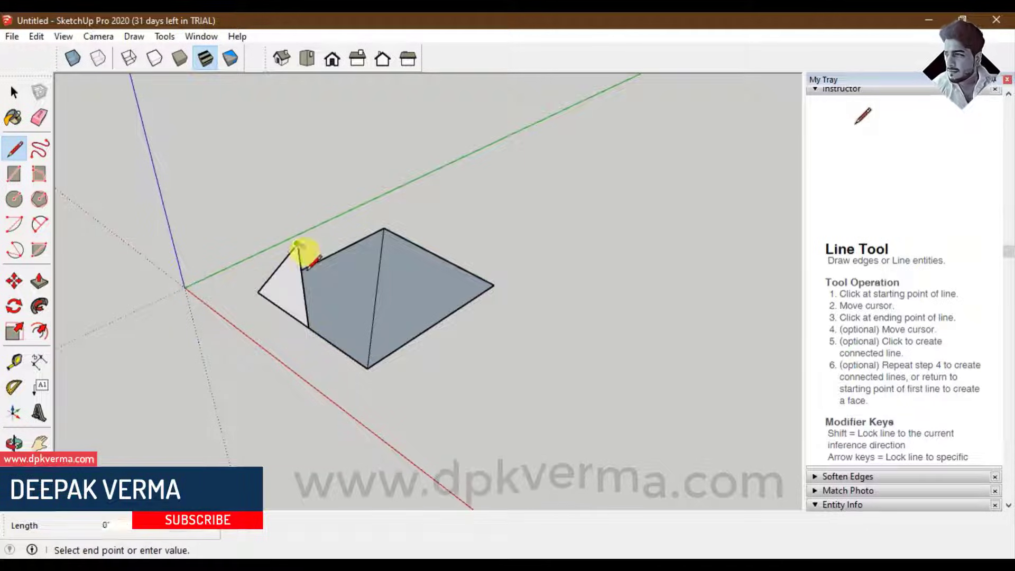
left_click(368, 367)
mouse_move(368, 367)
middle_mouse_down()
mouse_move(673, 290)
mouse_move(366, 332)
middle_mouse_up()
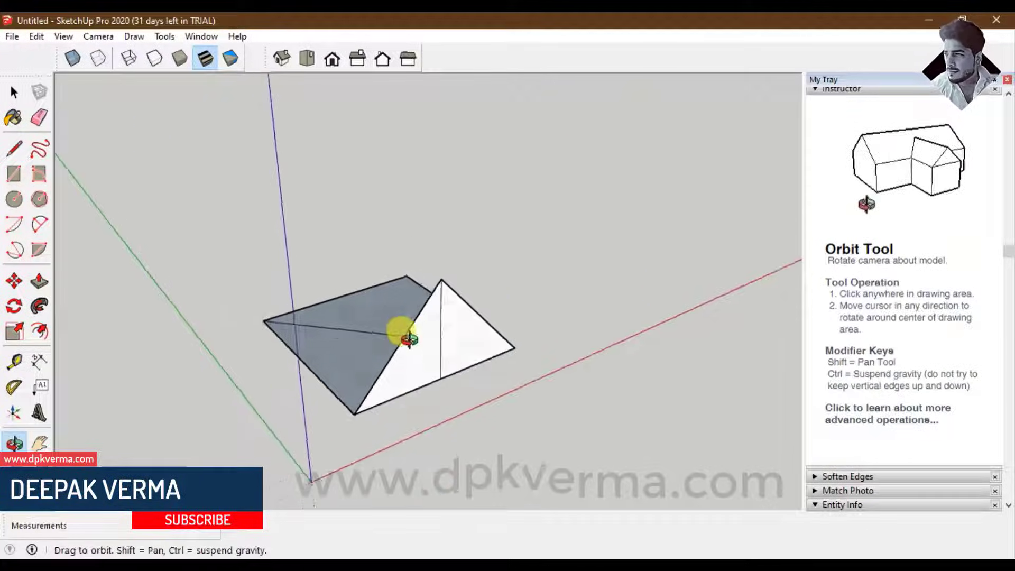
Add a raised peak above the left base edge and join it to the base corners as triangles
left_click(301, 351)
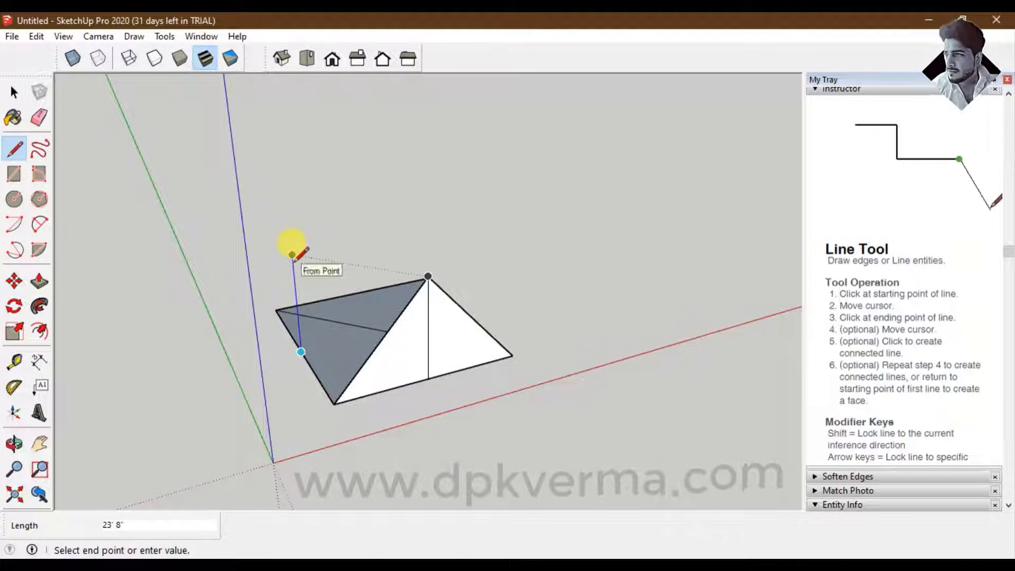
left_click(336, 382)
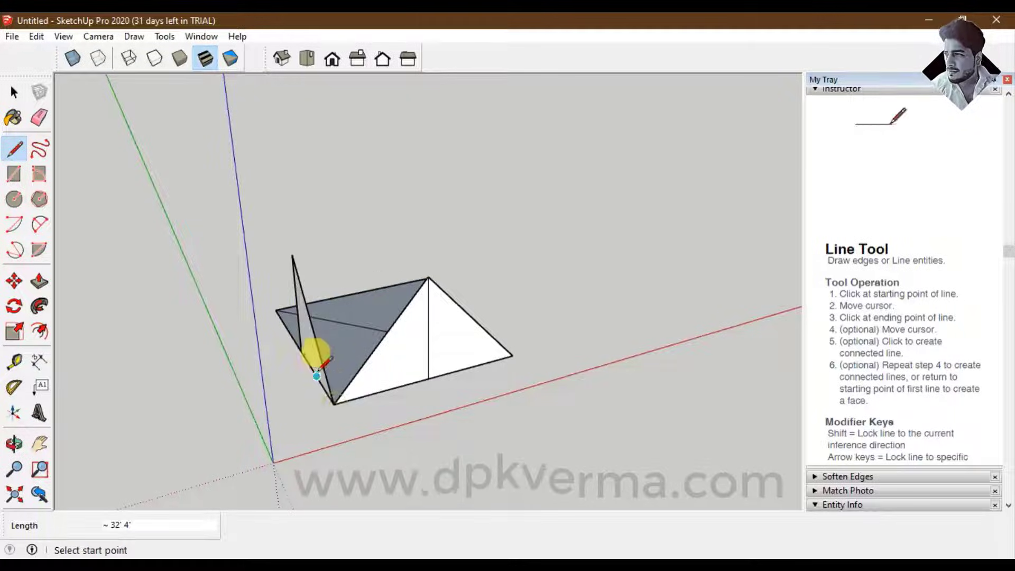
middle_click_drag(317, 351, 623, 333)
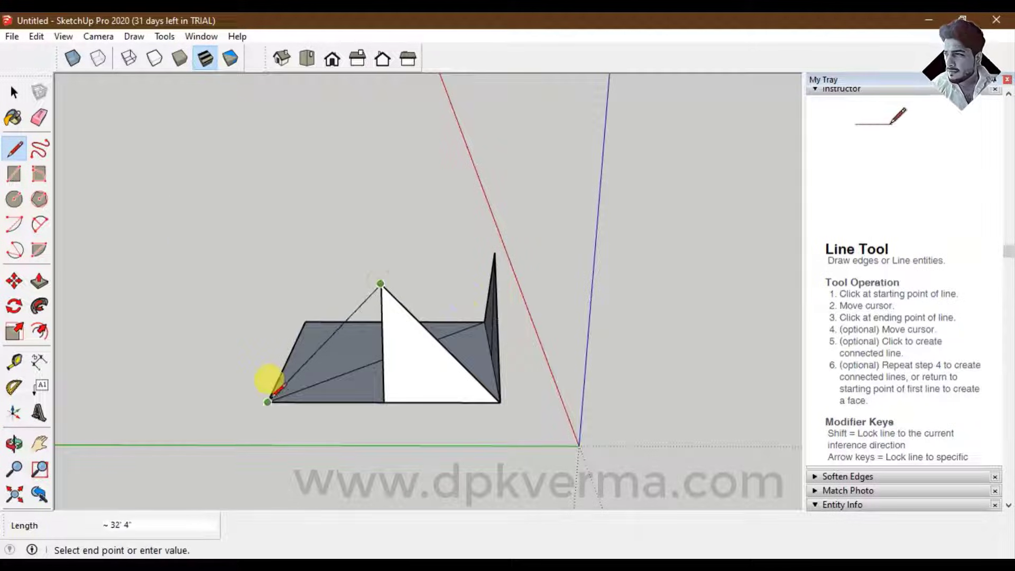
left_click(268, 401)
mouse_move(453, 356)
middle_mouse_down()
mouse_move(153, 370)
mouse_move(275, 376)
mouse_move(287, 390)
mouse_move(492, 369)
mouse_move(304, 358)
mouse_move(336, 384)
middle_mouse_up()
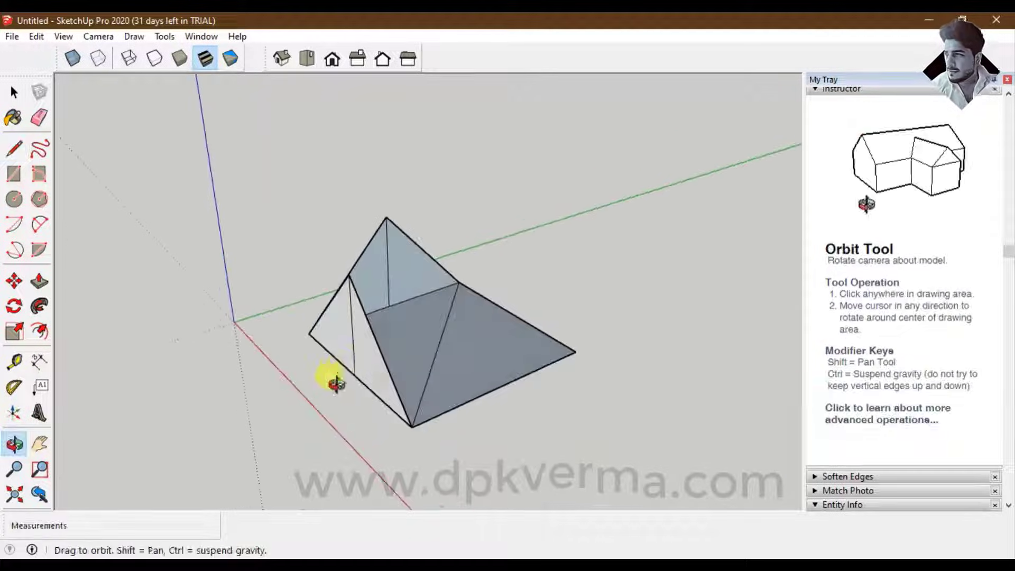
Raise an edge from the front base edge and close triangles to the bottom vertex and right side
left_click(500, 387)
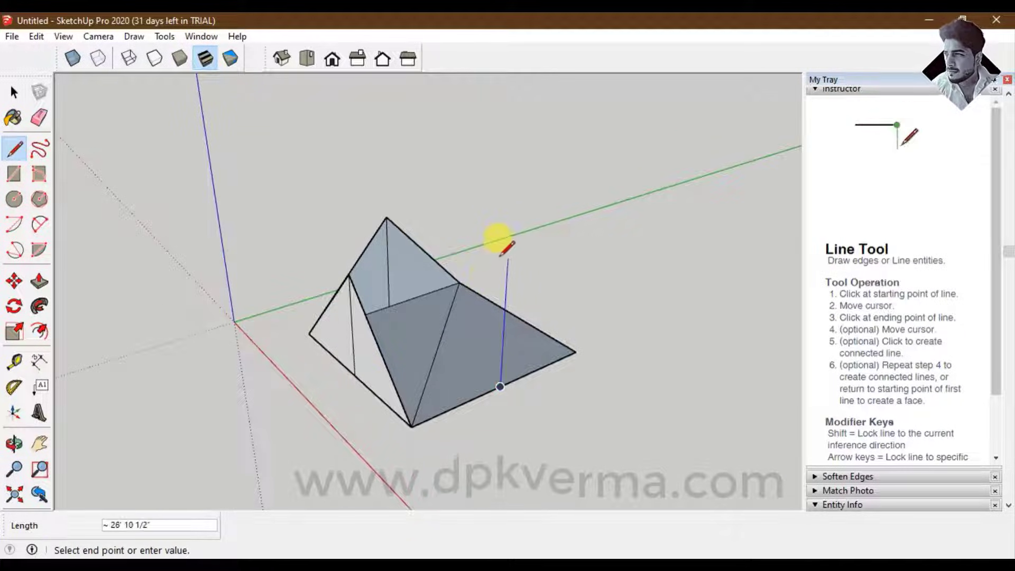
left_click(506, 283)
left_click(413, 425)
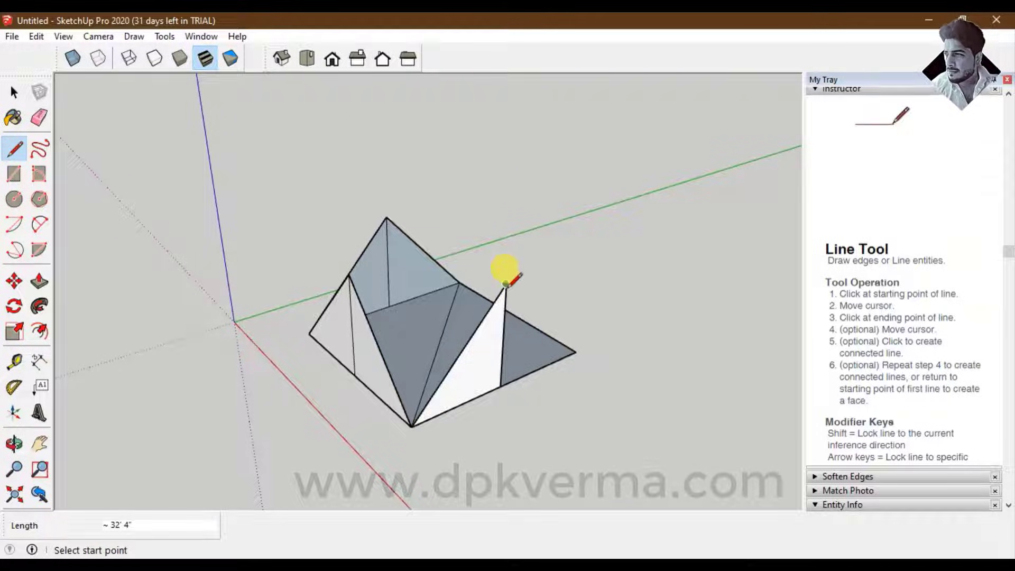
left_click(573, 343)
middle_click_drag(571, 335, 523, 357)
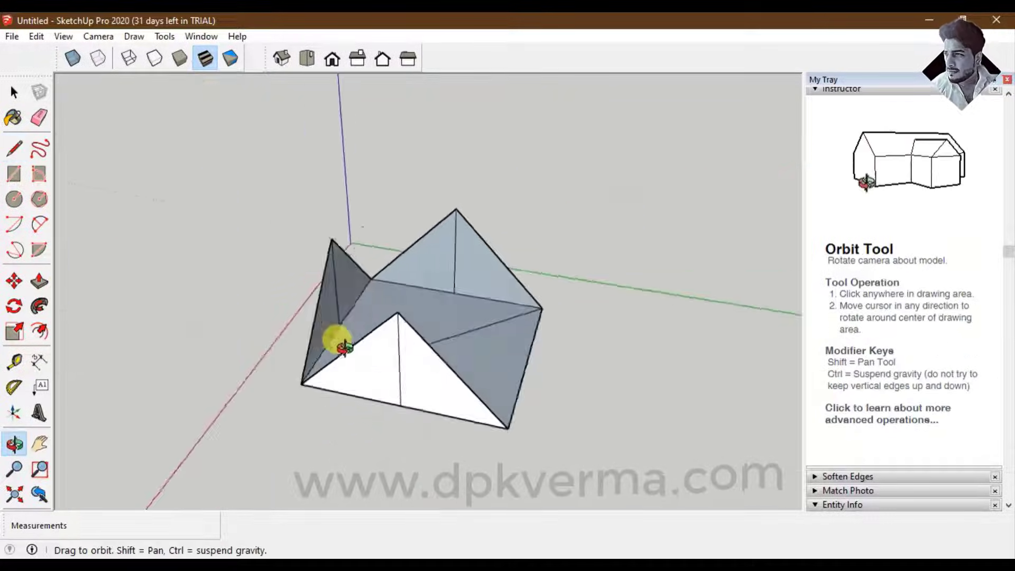
Close two new faces with edges running to the pyramid apex and the top apex
left_click(474, 313)
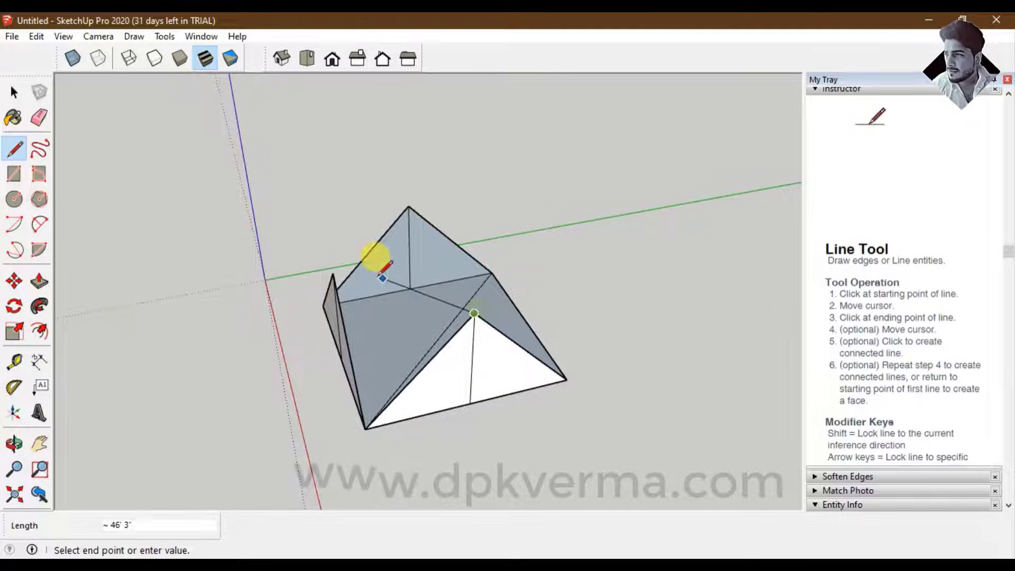
left_click(332, 273)
mouse_move(431, 324)
middle_mouse_down()
mouse_move(242, 335)
mouse_move(351, 370)
middle_mouse_up()
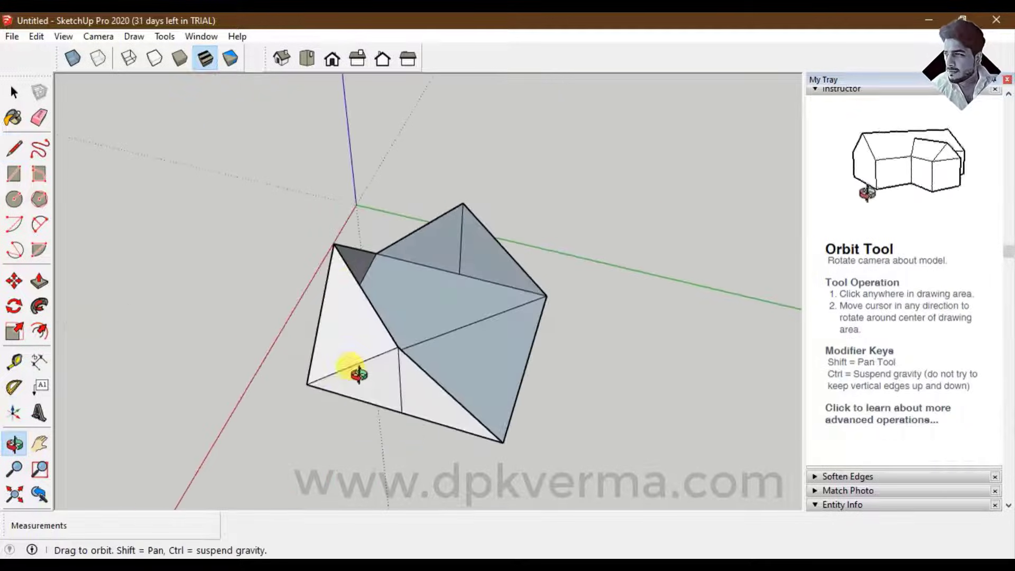
left_click(333, 244)
left_click(463, 204)
mouse_move(462, 204)
middle_mouse_down()
mouse_move(612, 283)
mouse_move(460, 299)
mouse_move(639, 236)
mouse_move(275, 335)
mouse_move(435, 317)
middle_mouse_up()
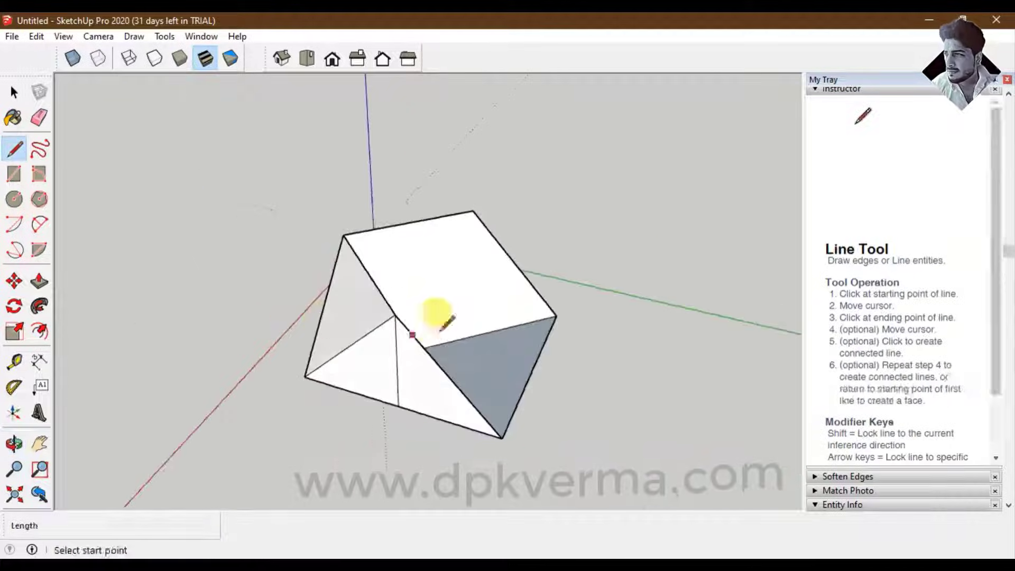
Form a triangle down to the bottom vertex and split a face with an edge to the bottom-right corner
left_click(522, 381)
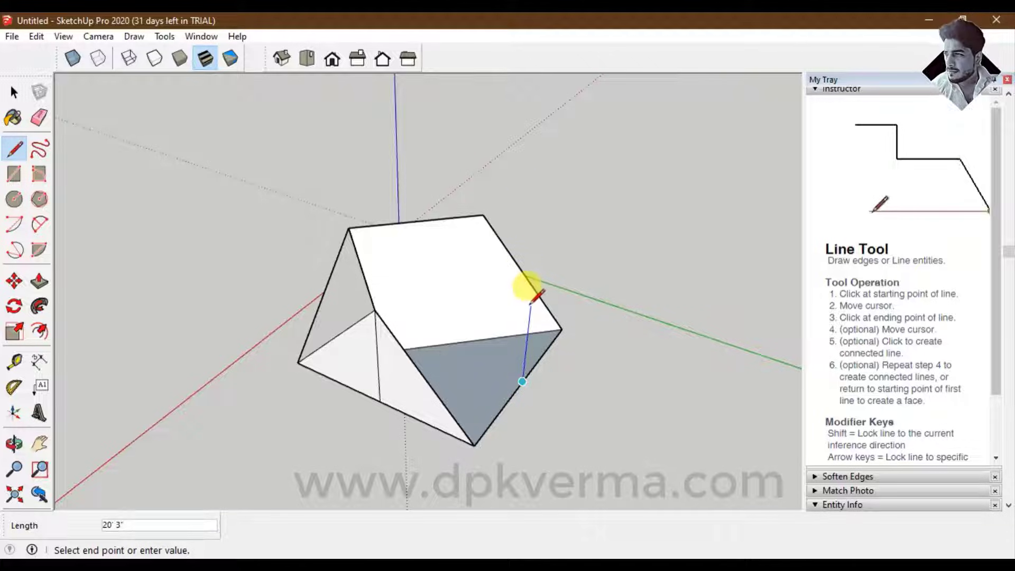
mouse_move(528, 288)
middle_mouse_down()
mouse_move(535, 245)
mouse_move(560, 220)
middle_mouse_up()
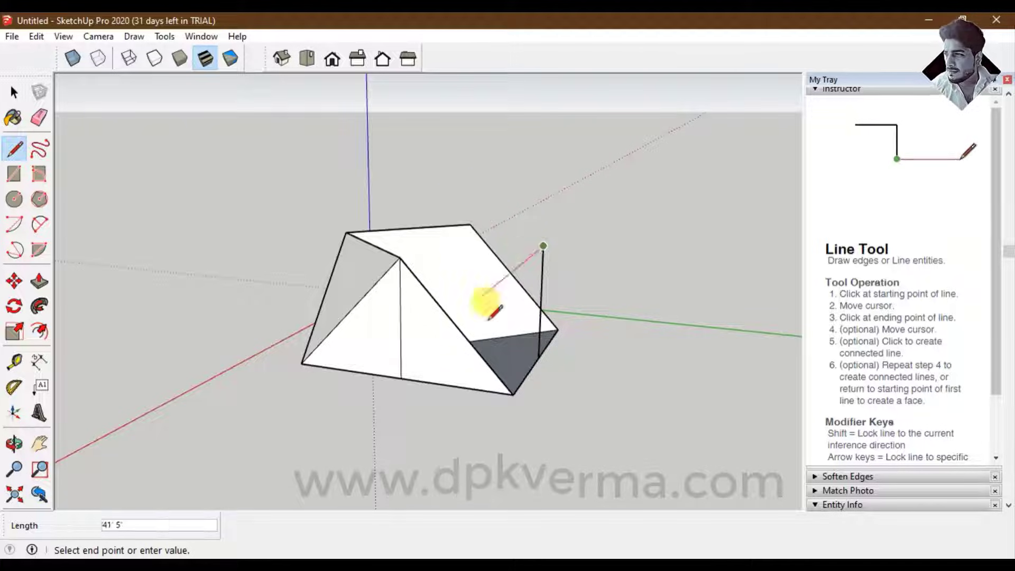
left_click(511, 393)
mouse_move(512, 392)
middle_mouse_down()
mouse_move(508, 380)
mouse_move(326, 294)
middle_mouse_up()
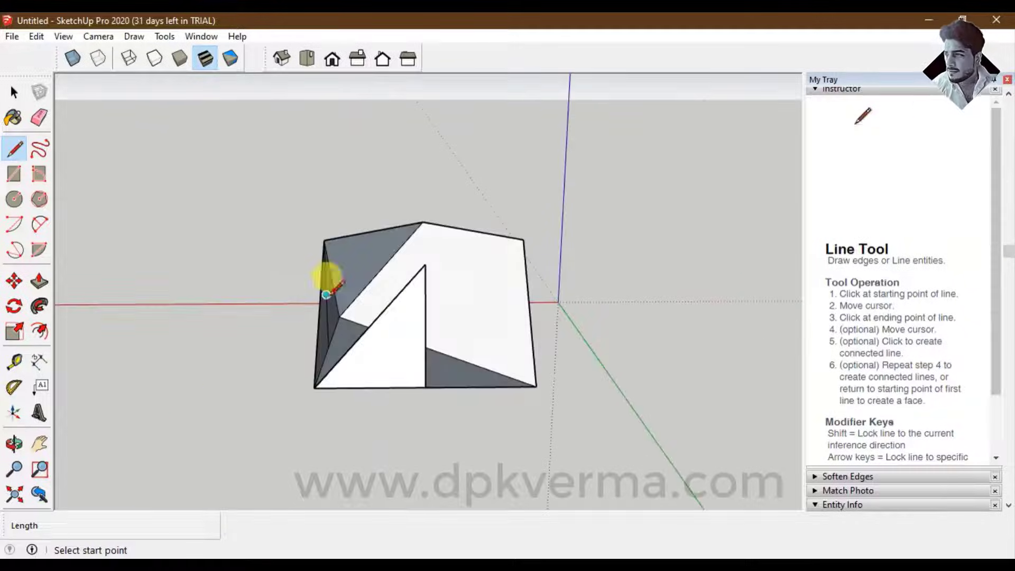
left_click(424, 262)
left_click(535, 386)
mouse_move(535, 387)
middle_mouse_down()
mouse_move(362, 412)
mouse_move(370, 313)
mouse_move(501, 350)
middle_mouse_up()
Draw edges from the apex to the right vertex and across to the left vertex
left_click(357, 281)
left_click(526, 266)
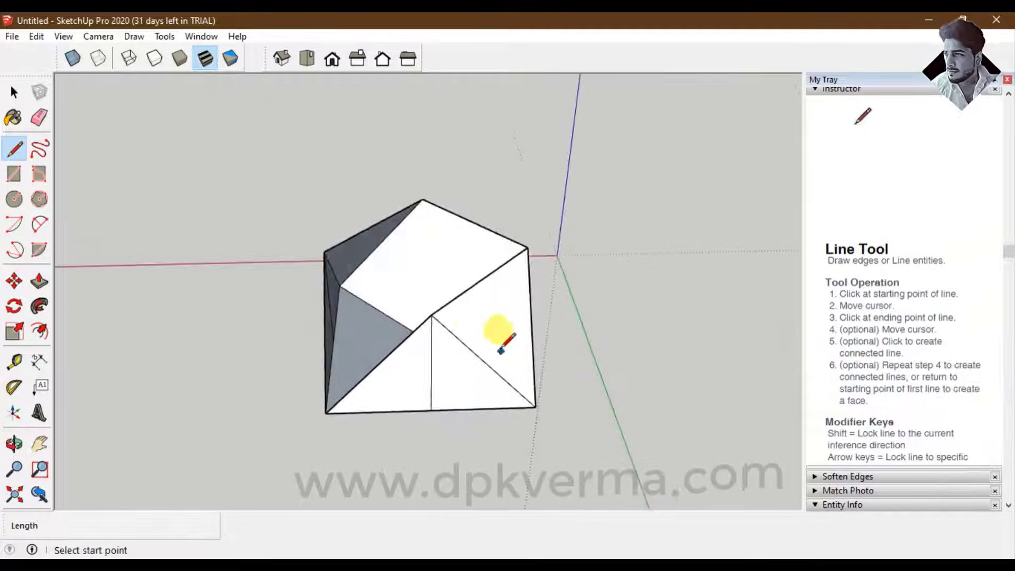
left_click(432, 315)
left_click(342, 267)
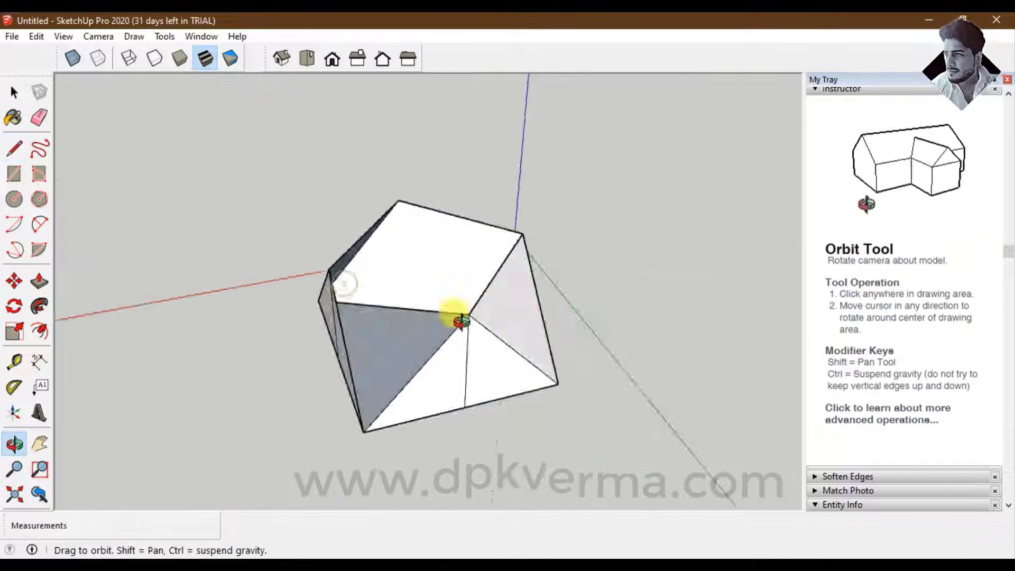
mouse_move(342, 267)
middle_mouse_down()
mouse_move(487, 351)
mouse_move(654, 407)
mouse_move(483, 344)
mouse_move(488, 311)
mouse_move(551, 304)
middle_mouse_up()
Undo the last drawn edges and inspect the enclosed faceted solid
key("l")
mouse_move(517, 318)
middle_mouse_down()
mouse_move(487, 324)
mouse_move(423, 307)
middle_mouse_up()
key("ctrl+z")
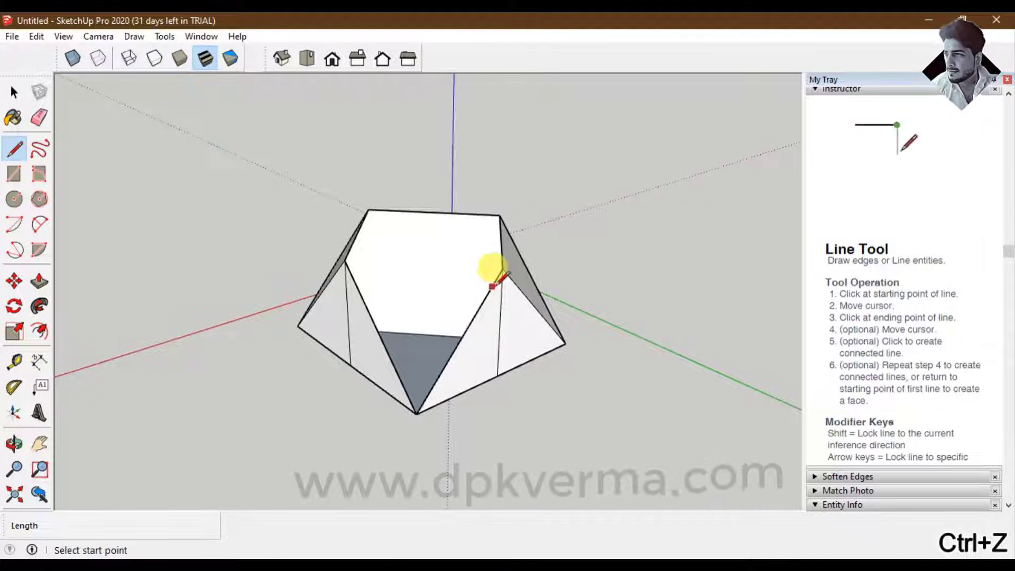
mouse_move(403, 277)
middle_mouse_down()
mouse_move(594, 419)
mouse_move(499, 365)
mouse_move(407, 283)
mouse_move(453, 333)
mouse_move(397, 328)
mouse_move(420, 345)
mouse_move(415, 273)
mouse_move(186, 344)
mouse_move(626, 265)
mouse_move(347, 293)
mouse_move(463, 304)
mouse_move(459, 324)
mouse_move(403, 324)
mouse_move(410, 311)
mouse_move(405, 335)
mouse_move(427, 348)
mouse_move(385, 295)
mouse_move(525, 335)
mouse_move(335, 340)
mouse_move(459, 356)
middle_mouse_up()
left_click(6, 100)
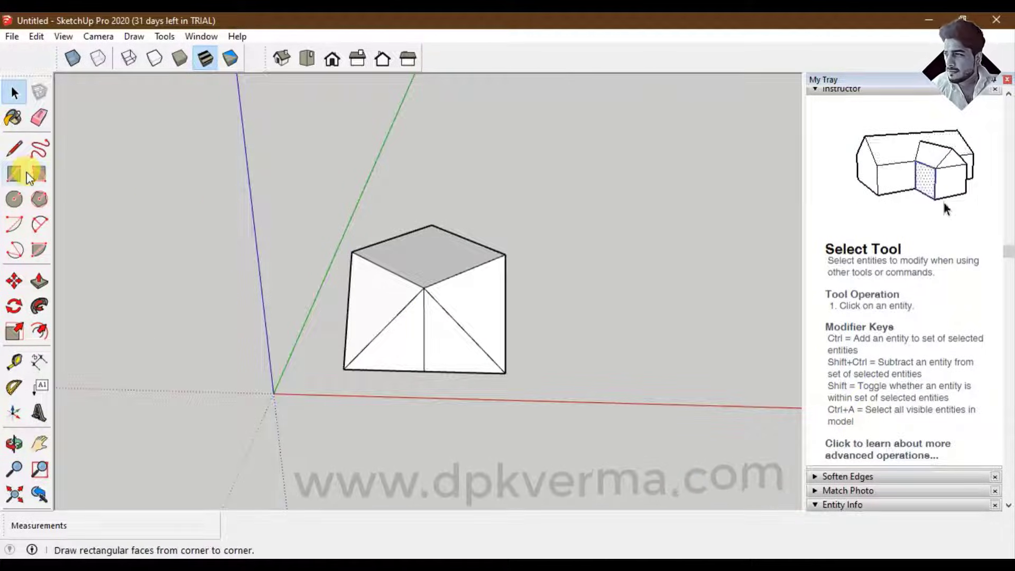
Tilt the view of the closed faceted solid and activate the Freehand tool
mouse_move(460, 306)
middle_mouse_down()
mouse_move(340, 312)
mouse_move(408, 363)
mouse_move(452, 349)
middle_mouse_up()
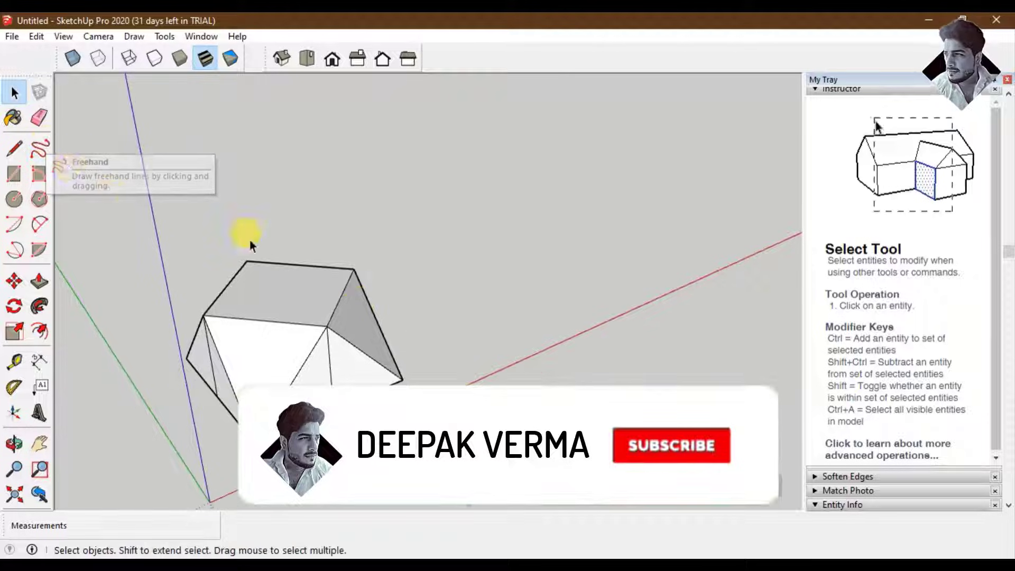
mouse_move(250, 240)
middle_mouse_down()
mouse_move(350, 306)
mouse_move(238, 328)
middle_mouse_up()
left_click(39, 149)
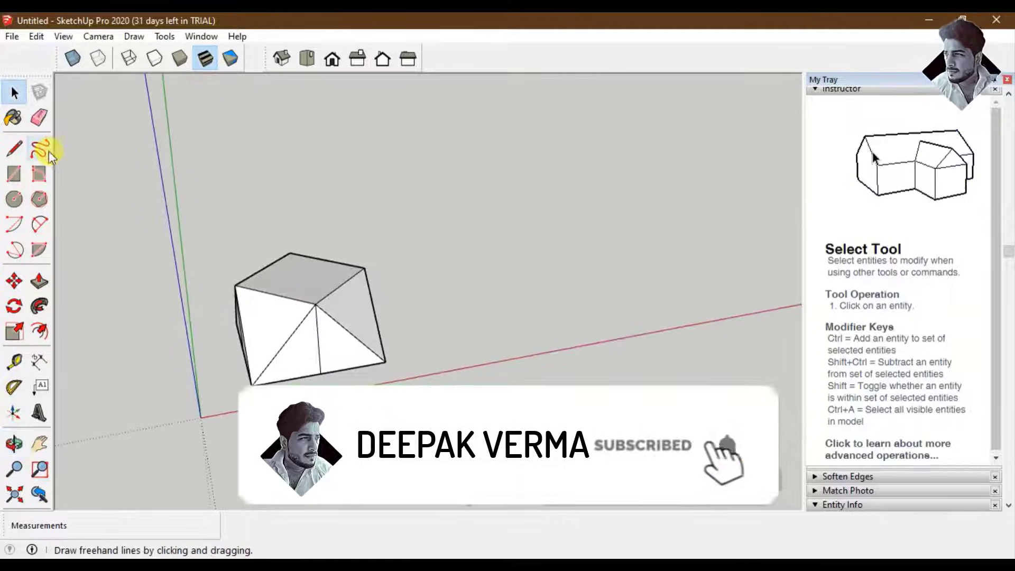
Sketch a wavy freehand loop beside the solid and close it into a flat face
middle_click_drag(359, 277, 291, 311)
left_click_drag(350, 278, 438, 254)
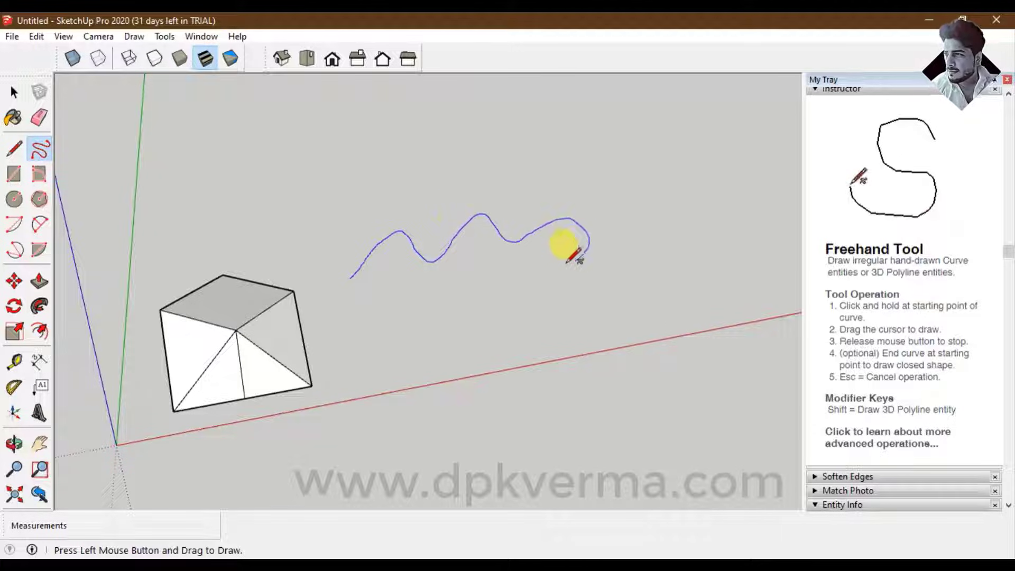
left_click_drag(567, 262, 373, 334)
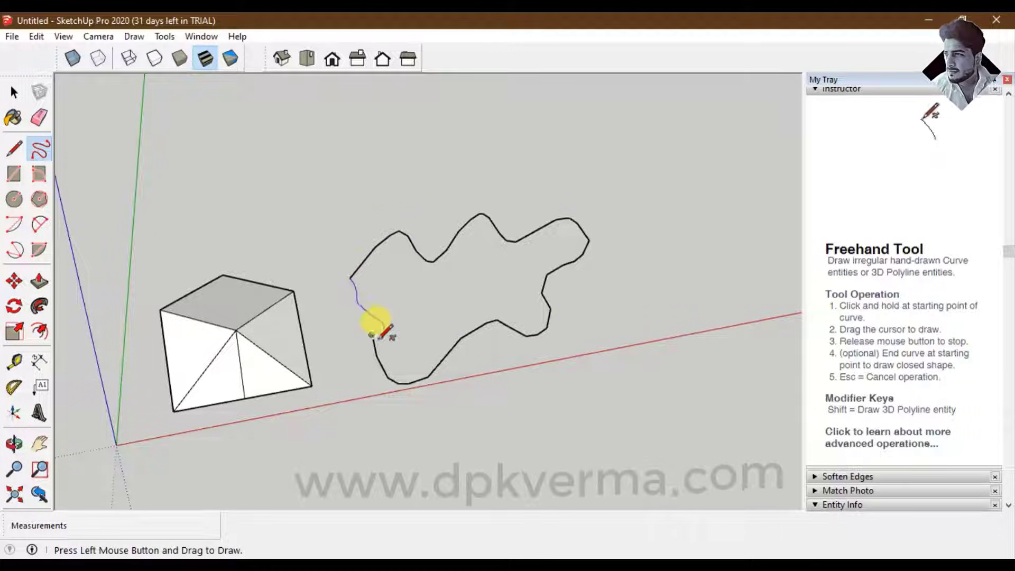
left_click_drag(352, 278, 373, 334)
Orbit around the solid and the freehand face to view both shapes
mouse_move(455, 275)
middle_mouse_down()
mouse_move(494, 288)
mouse_move(472, 263)
mouse_move(517, 290)
mouse_move(497, 315)
middle_mouse_up()
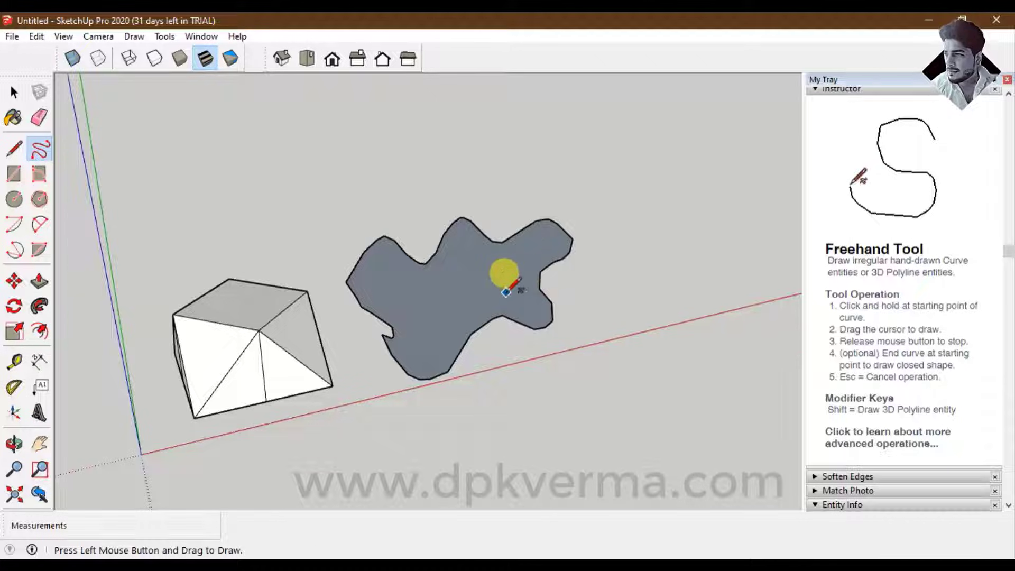
mouse_move(502, 275)
middle_mouse_down()
mouse_move(594, 294)
mouse_move(444, 268)
mouse_move(390, 340)
middle_mouse_up()
mouse_move(380, 267)
middle_mouse_down()
mouse_move(437, 301)
mouse_move(323, 327)
mouse_move(362, 294)
mouse_move(356, 335)
mouse_move(346, 317)
mouse_move(383, 336)
middle_mouse_up()
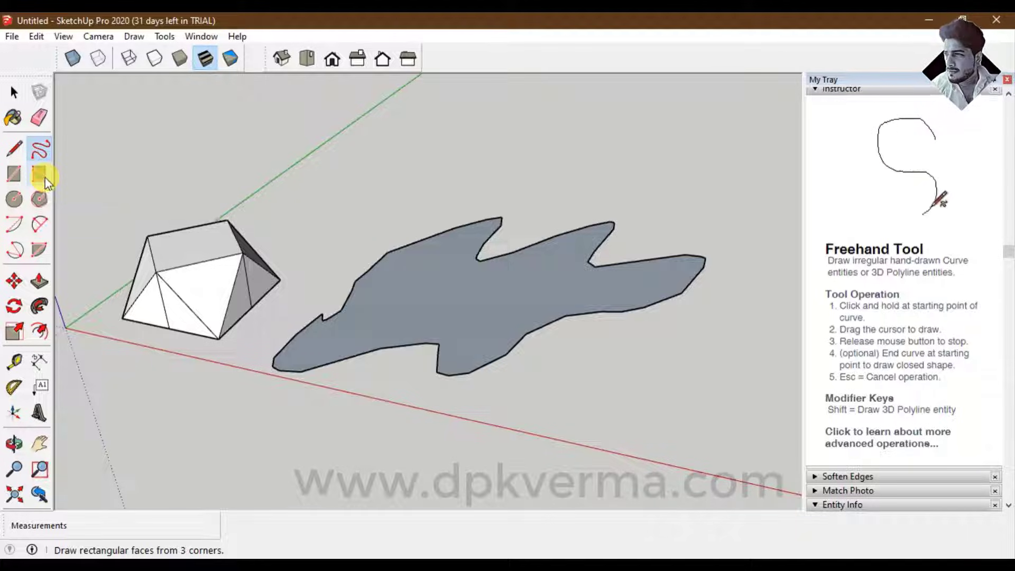
mouse_move(446, 260)
middle_mouse_down()
mouse_move(385, 268)
mouse_move(435, 277)
mouse_move(396, 268)
middle_mouse_up()
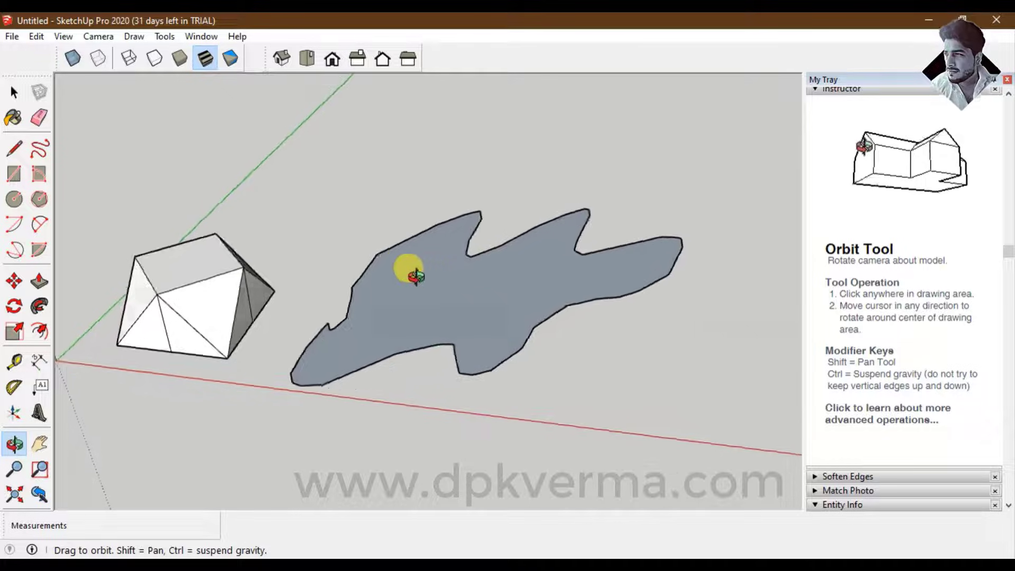